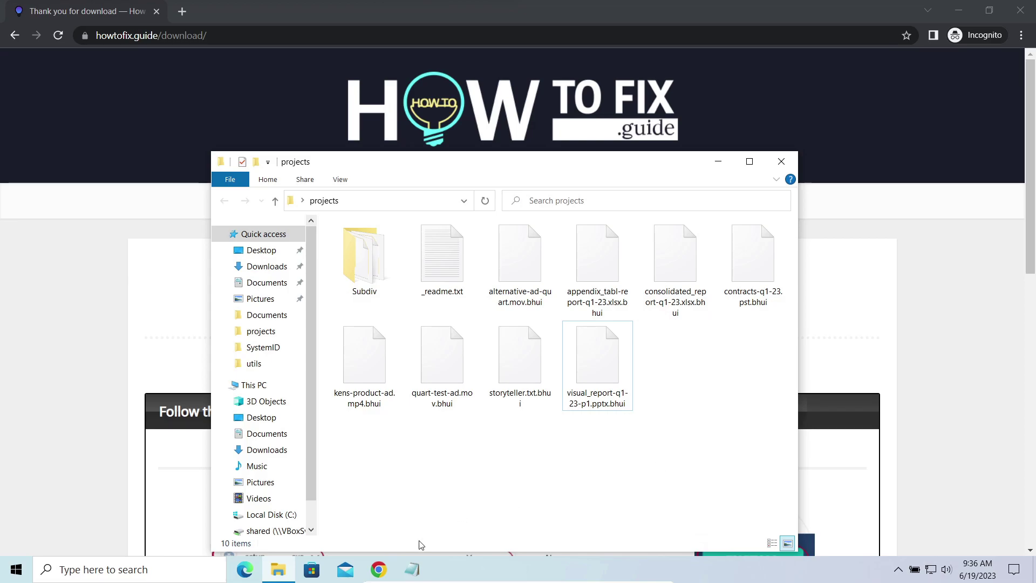
Show the _readme.txt ransom note and the four encrypted files in the folder
click(411, 575)
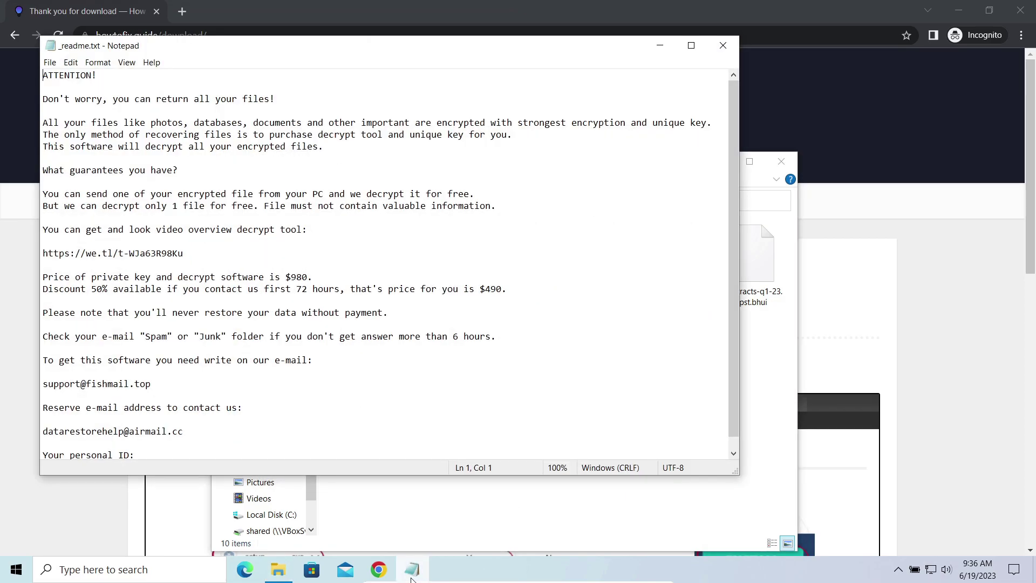
click(412, 573)
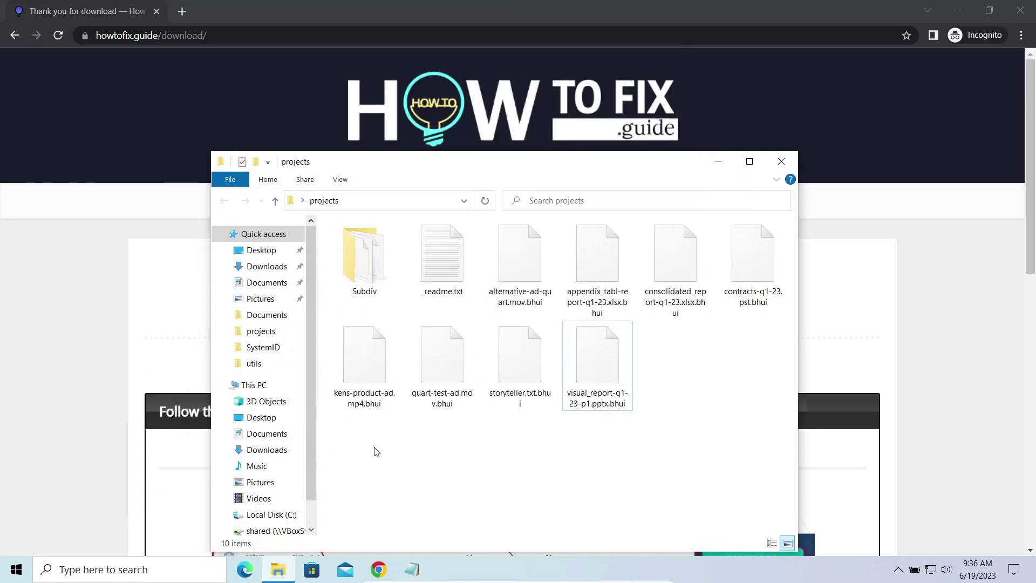
drag(363, 454, 618, 367)
click(739, 375)
click(835, 297)
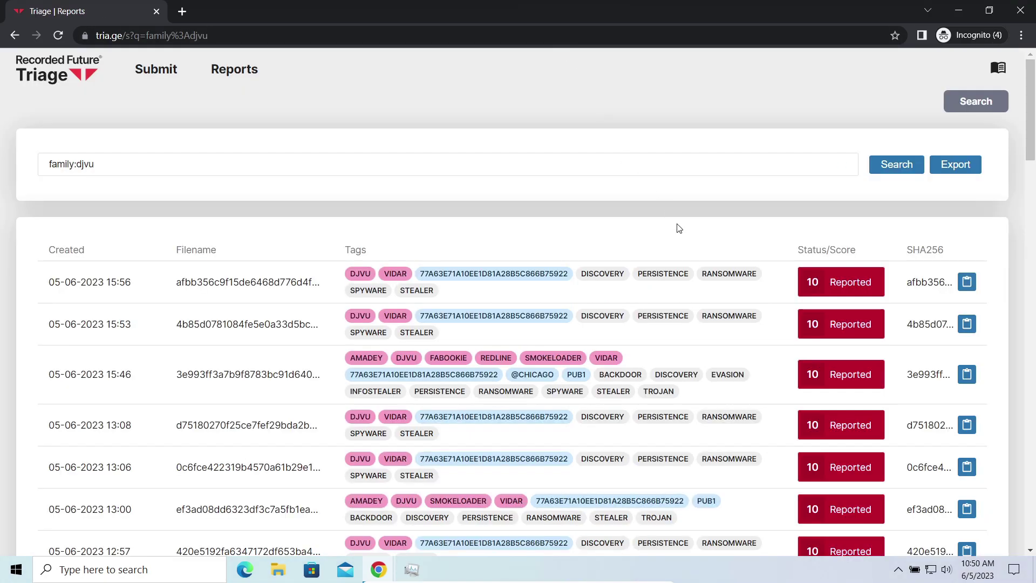
scroll(680, 228, down, 3)
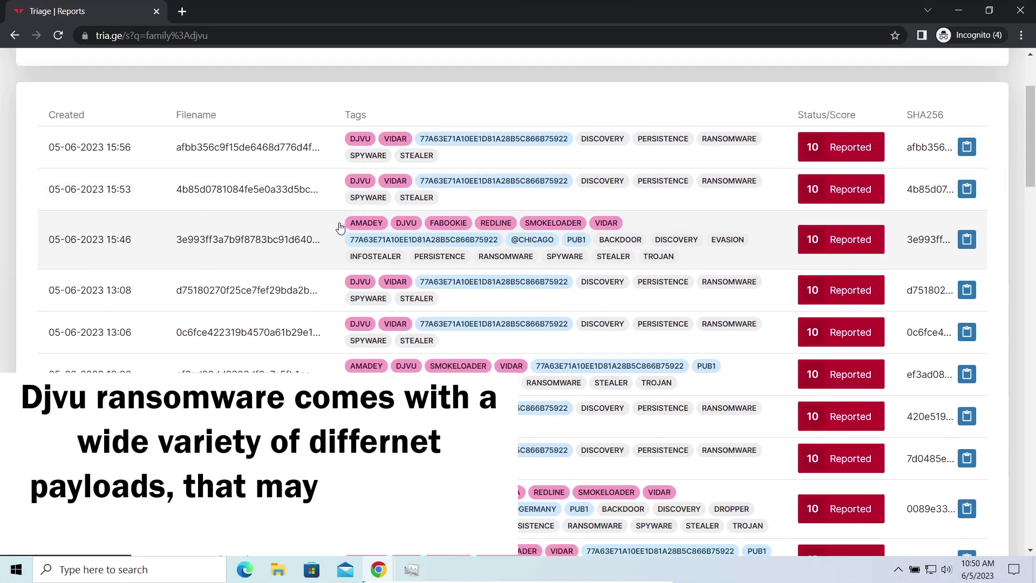
scroll(609, 246, down, 3)
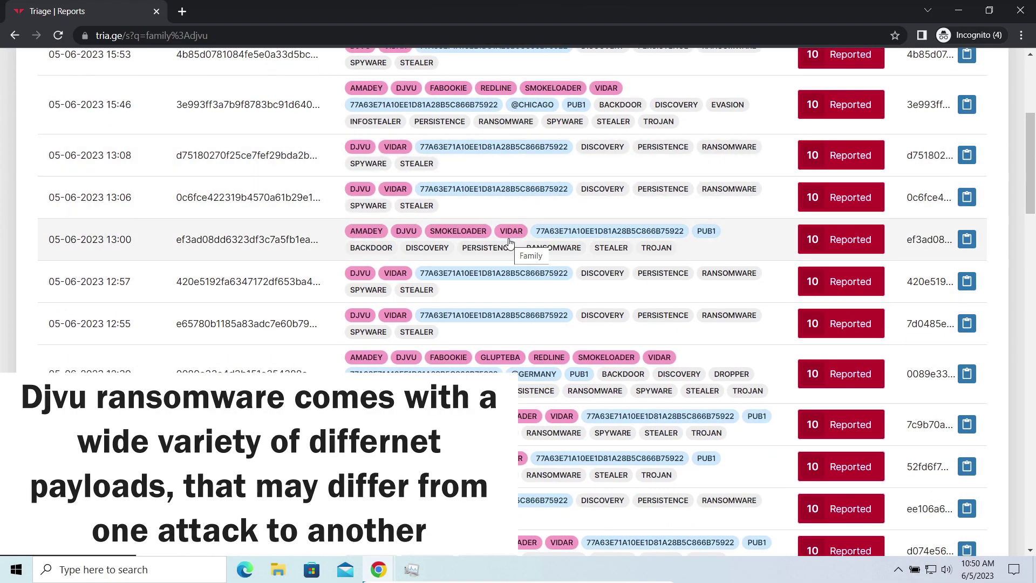
scroll(510, 243, down, 5)
scroll(507, 243, down, 1)
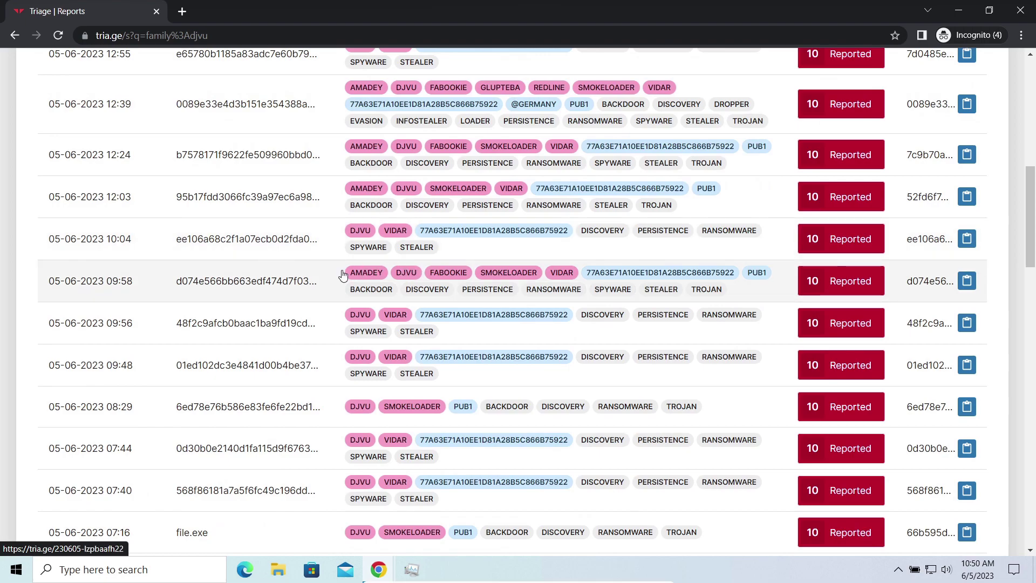
scroll(653, 303, down, 5)
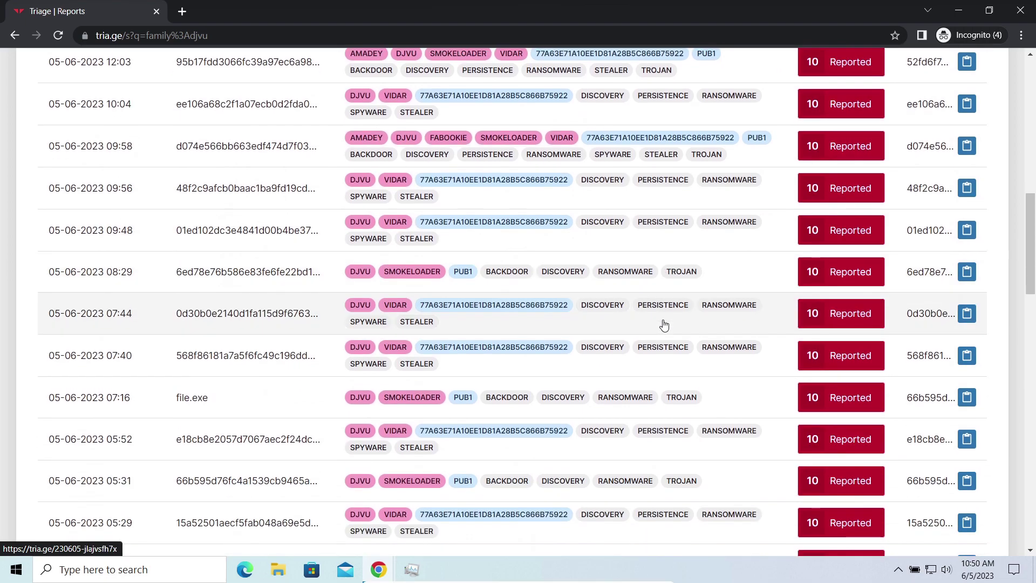
scroll(659, 324, down, 4)
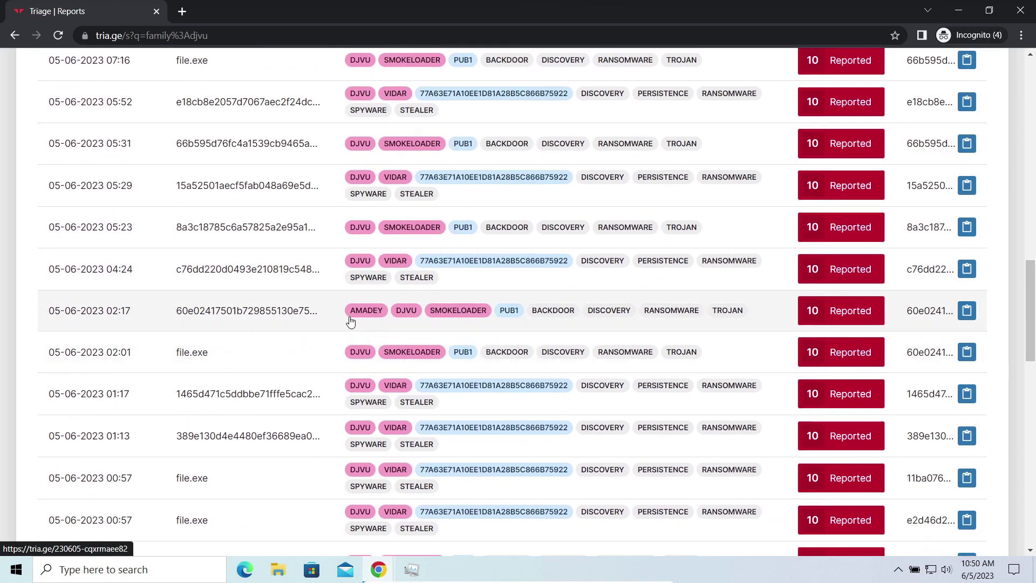
scroll(534, 362, down, 6)
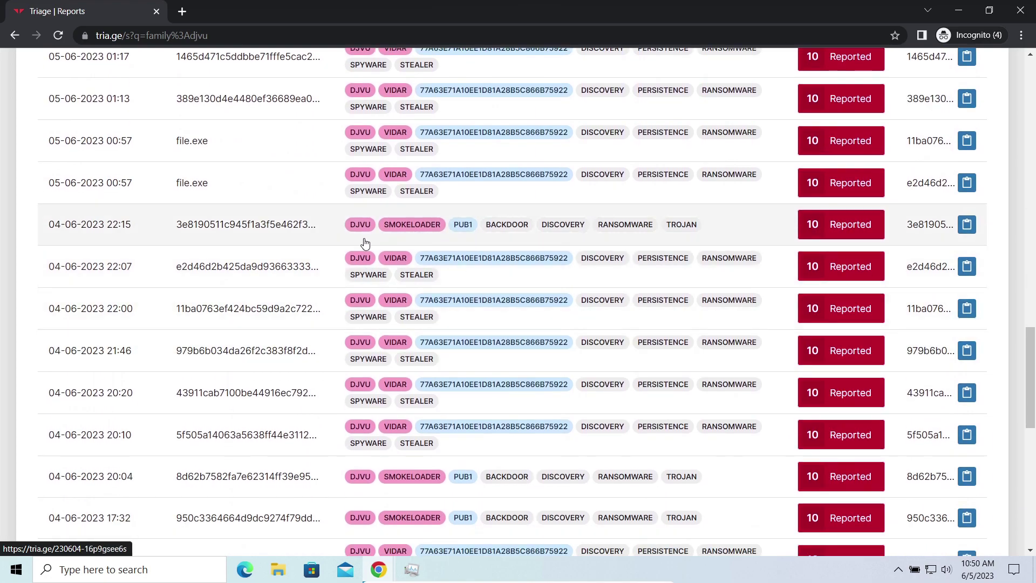
scroll(317, 213, up, 15)
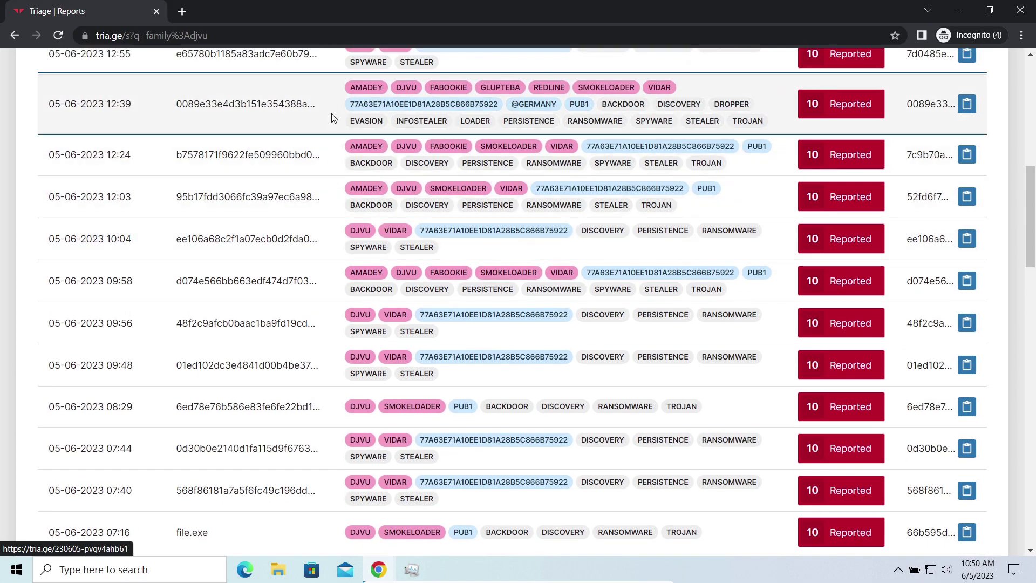
click(333, 123)
Scroll to the Extracted djvu config and ransom note, highlighting the djvu family name
scroll(568, 173, down, 14)
scroll(568, 183, down, 7)
drag(370, 195, 453, 202)
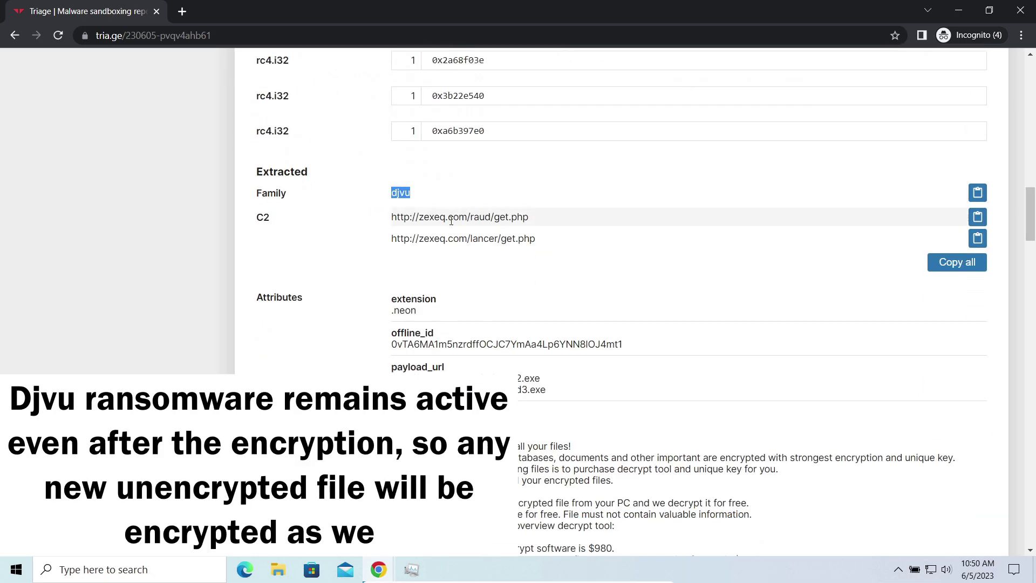
scroll(426, 221, down, 8)
scroll(394, 239, down, 5)
scroll(393, 238, up, 3)
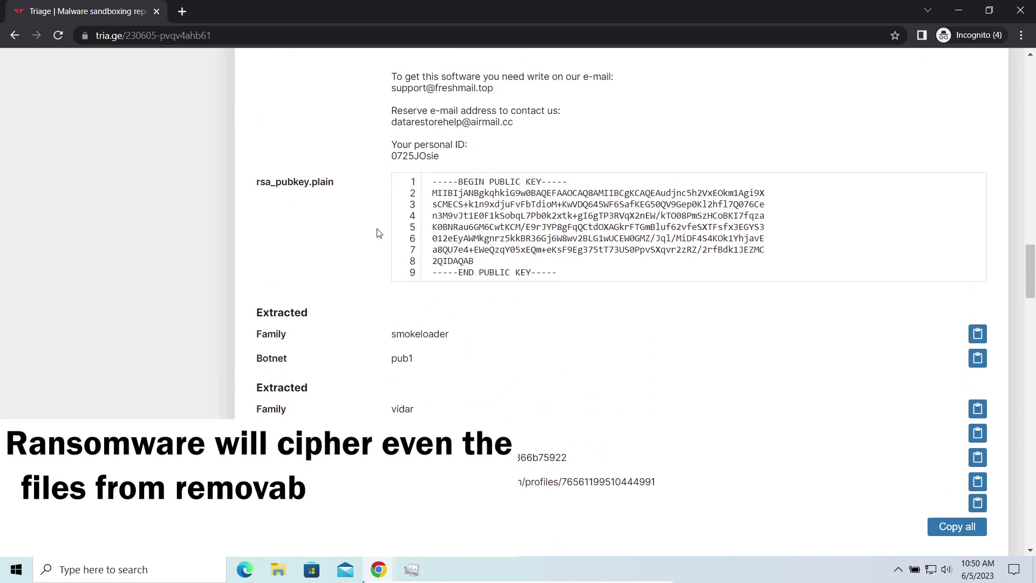
scroll(378, 233, up, 5)
scroll(378, 233, up, 4)
Highlight the two C2 URLs in the djvu config, then clear the highlight
click(378, 205)
drag(386, 145, 571, 178)
click(545, 216)
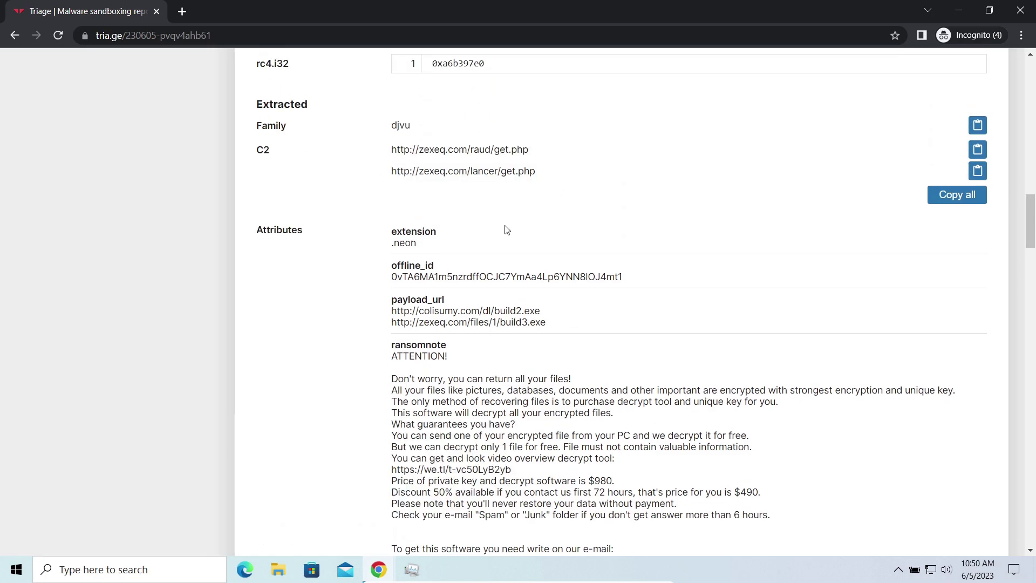
Scroll the Amadey article to its First Steps section and briefly highlight it
scroll(414, 381, down, 1)
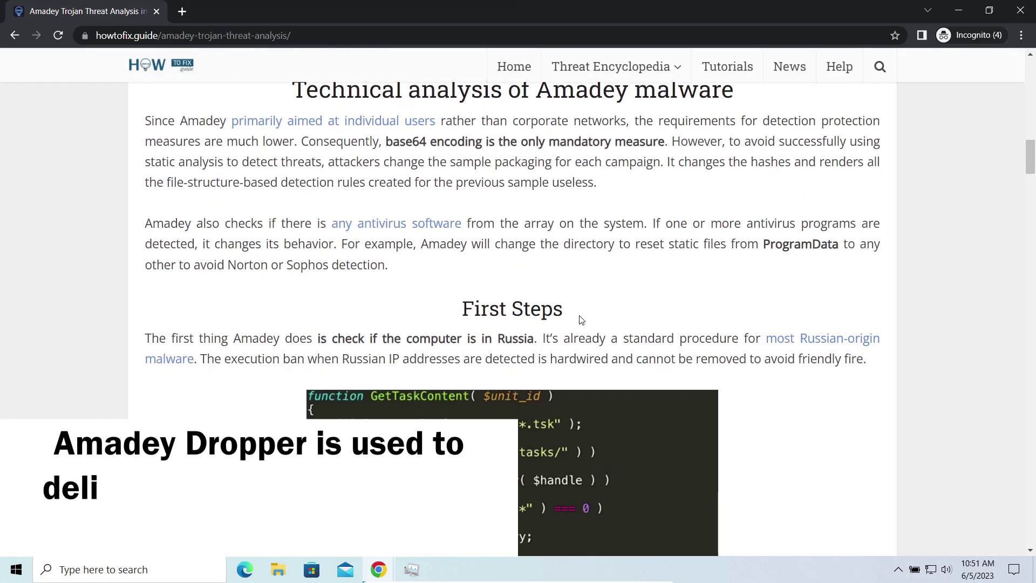
scroll(401, 300, down, 2)
scroll(401, 300, down, 1)
drag(318, 204, 492, 204)
click(520, 203)
Highlight the HTTP POST request lines, then the whole Malware Delivery paragraph
scroll(272, 243, down, 6)
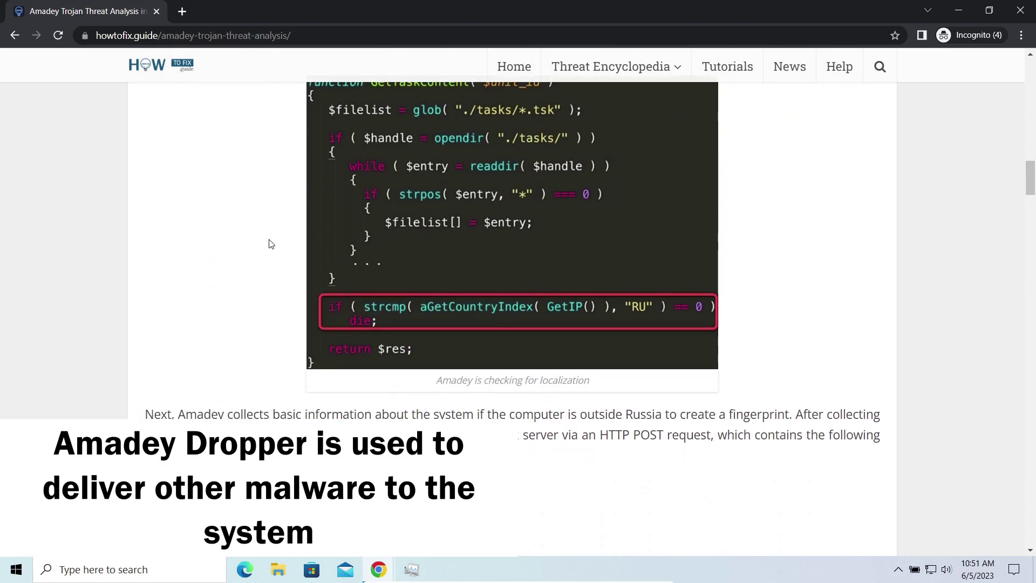
scroll(268, 245, down, 1)
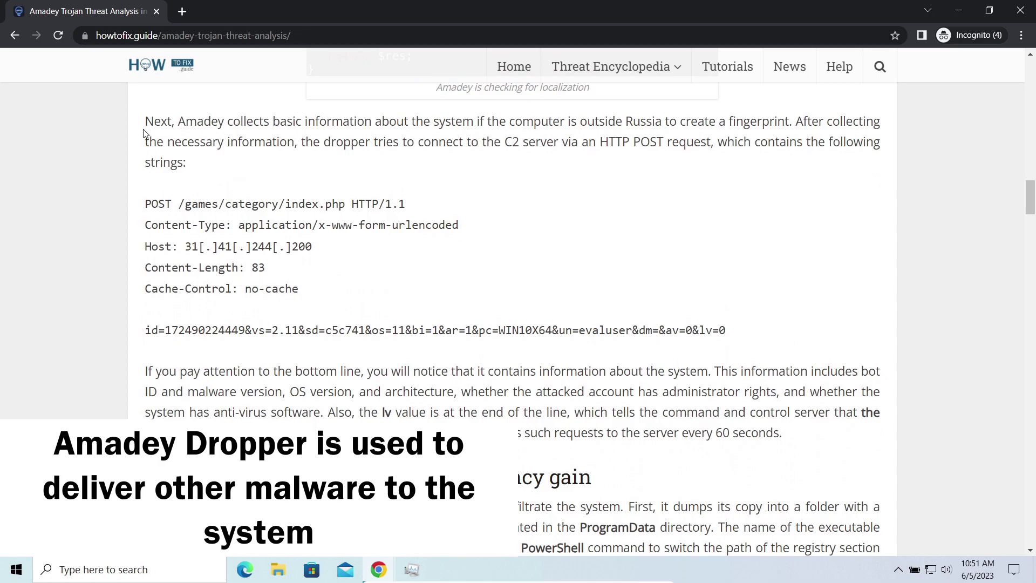
drag(139, 204, 412, 282)
click(417, 296)
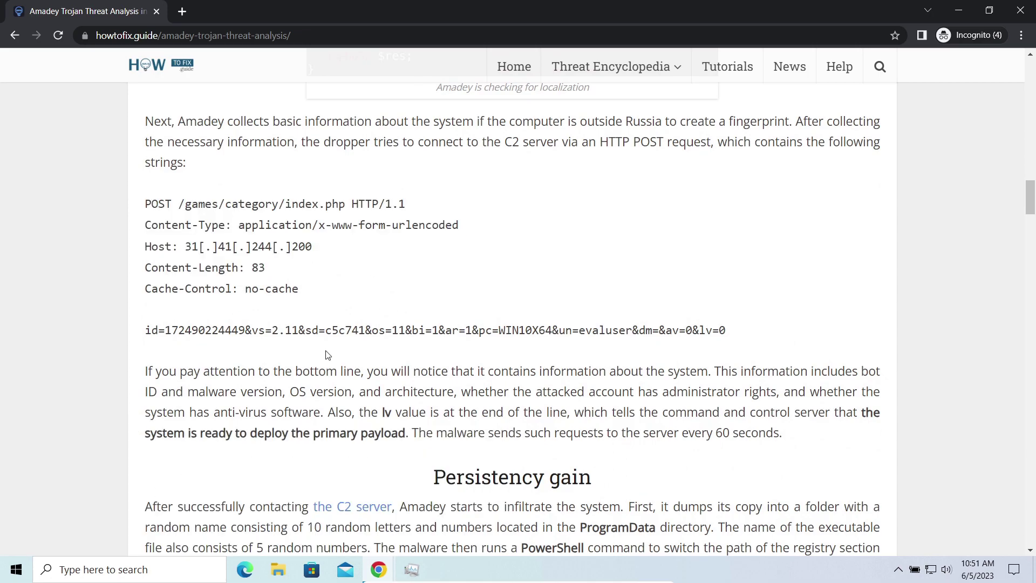
scroll(324, 346, down, 7)
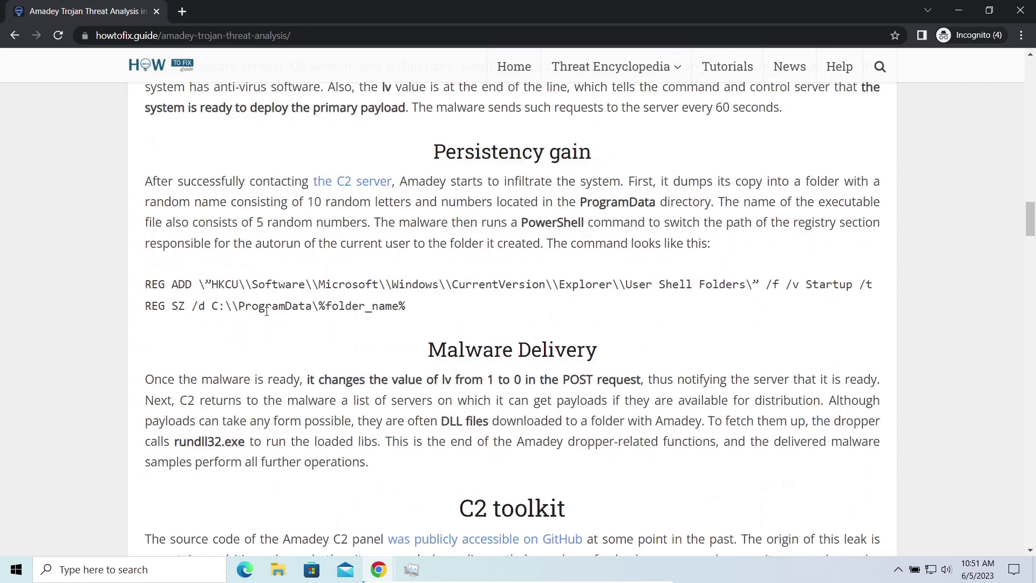
drag(185, 231, 604, 316)
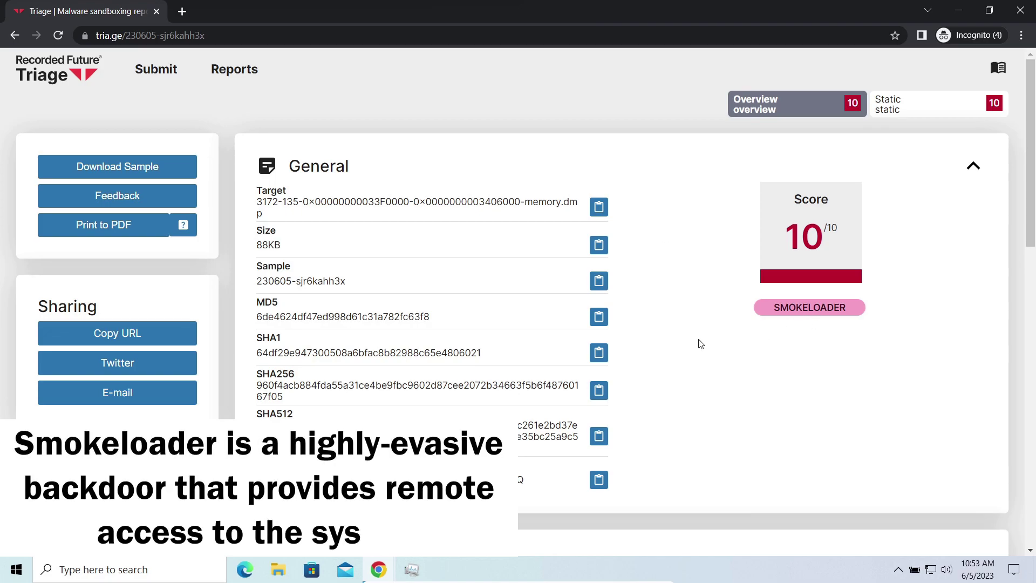
Highlight the first three C2 URLs in the Smokeloader config, then scroll down and back up
scroll(694, 344, down, 6)
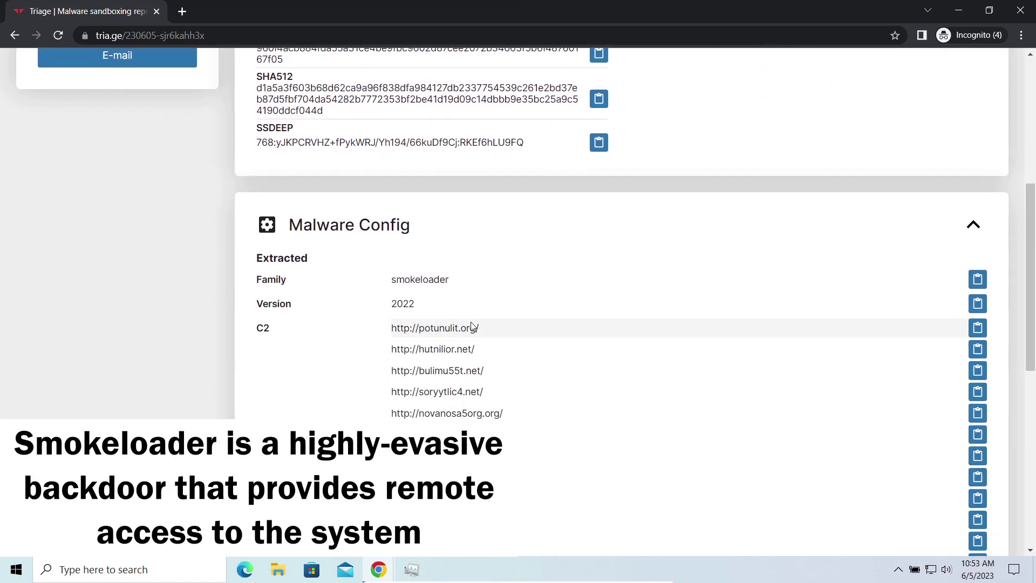
drag(391, 325, 511, 367)
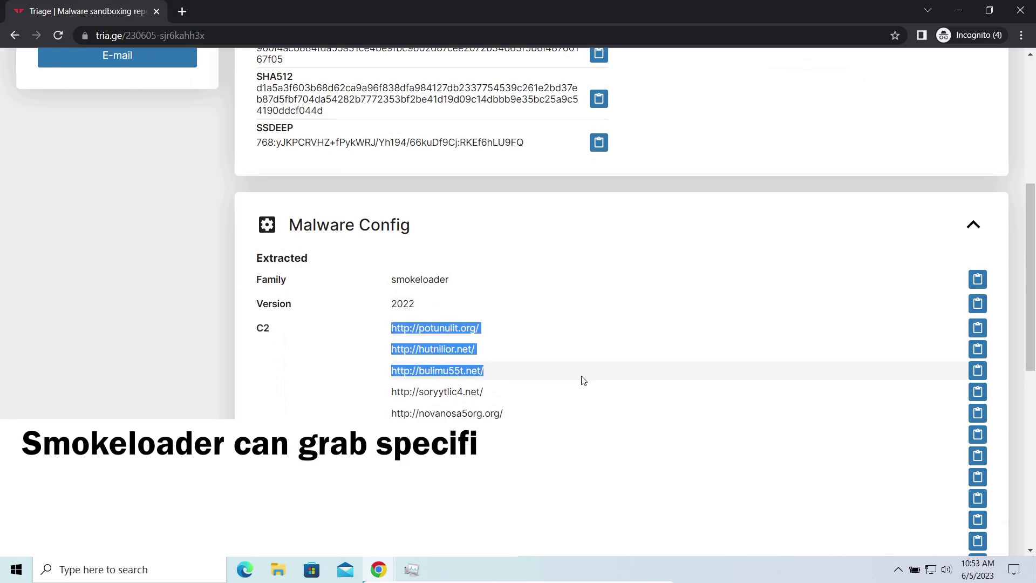
click(640, 255)
scroll(614, 352, down, 6)
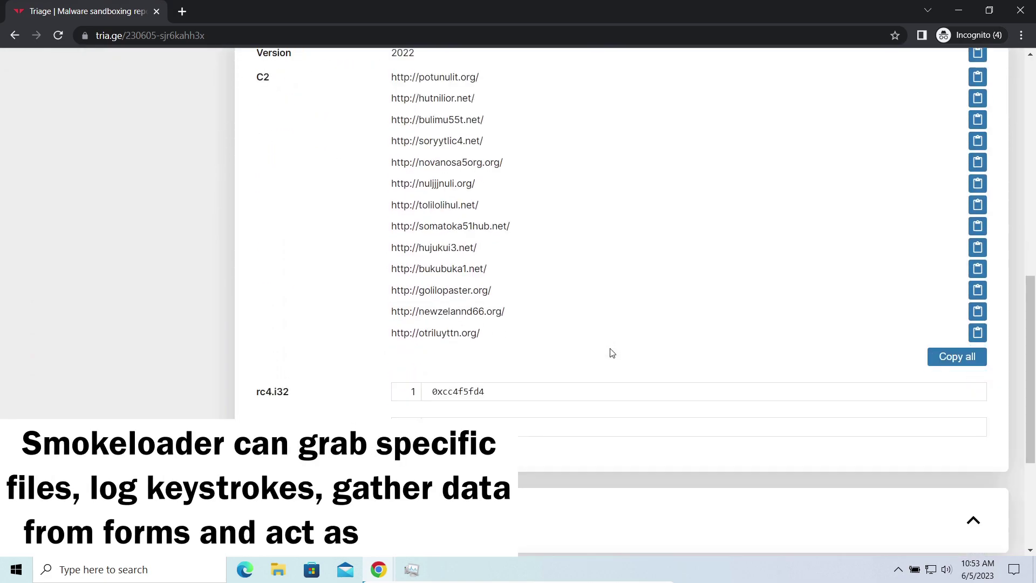
scroll(607, 352, down, 3)
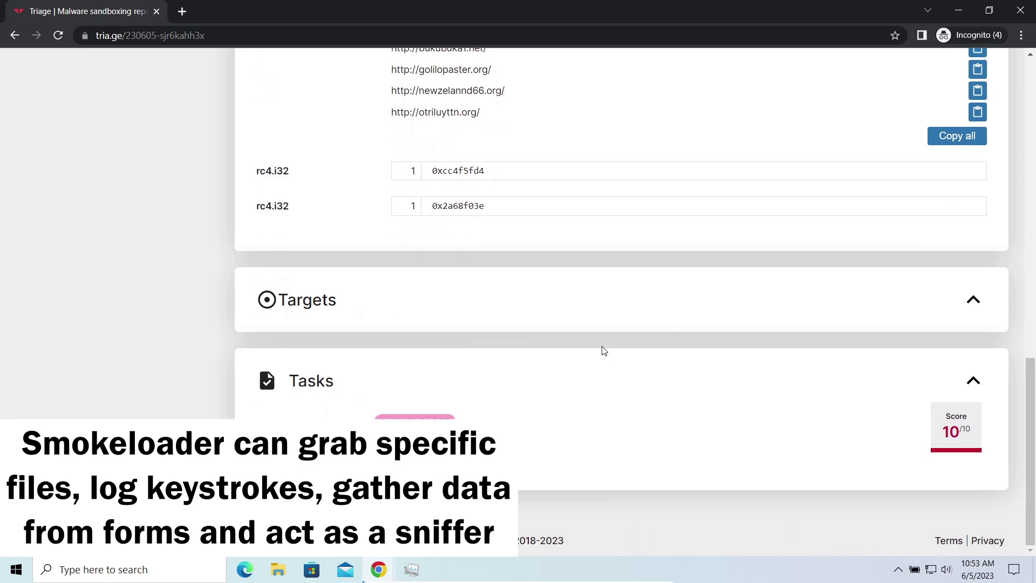
scroll(604, 351, up, 6)
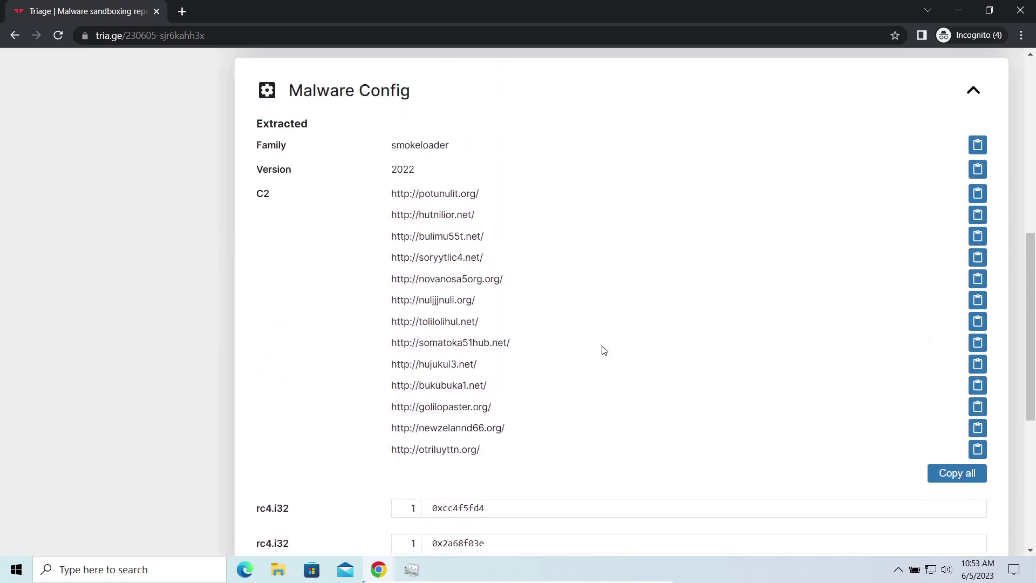
scroll(604, 351, up, 8)
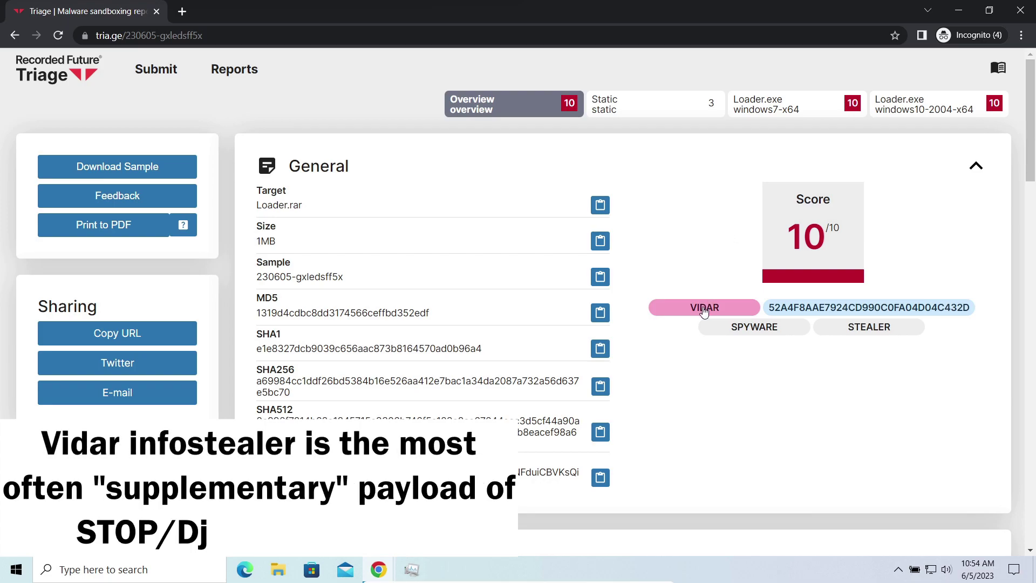
Scroll the Loader.exe report past its C2 URLs and Vidar signatures to the MITRE ATT&CK matrix
scroll(651, 386, down, 5)
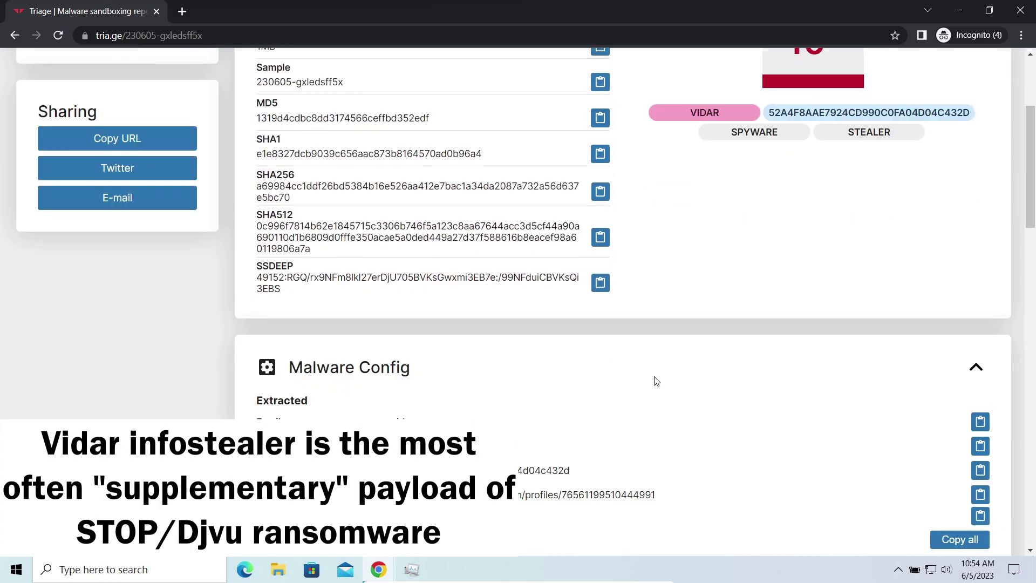
scroll(649, 378, down, 3)
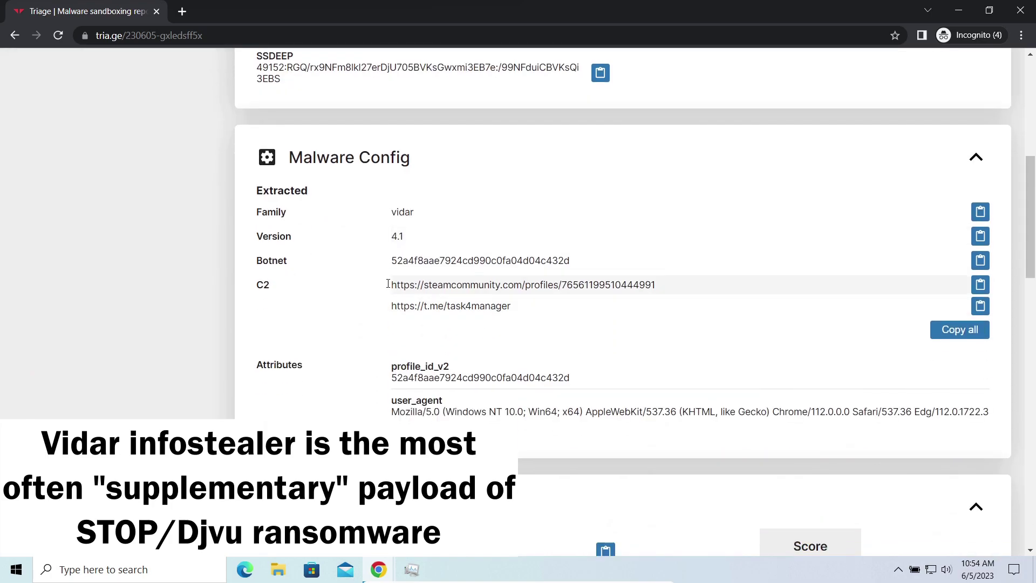
drag(388, 285, 563, 318)
click(563, 324)
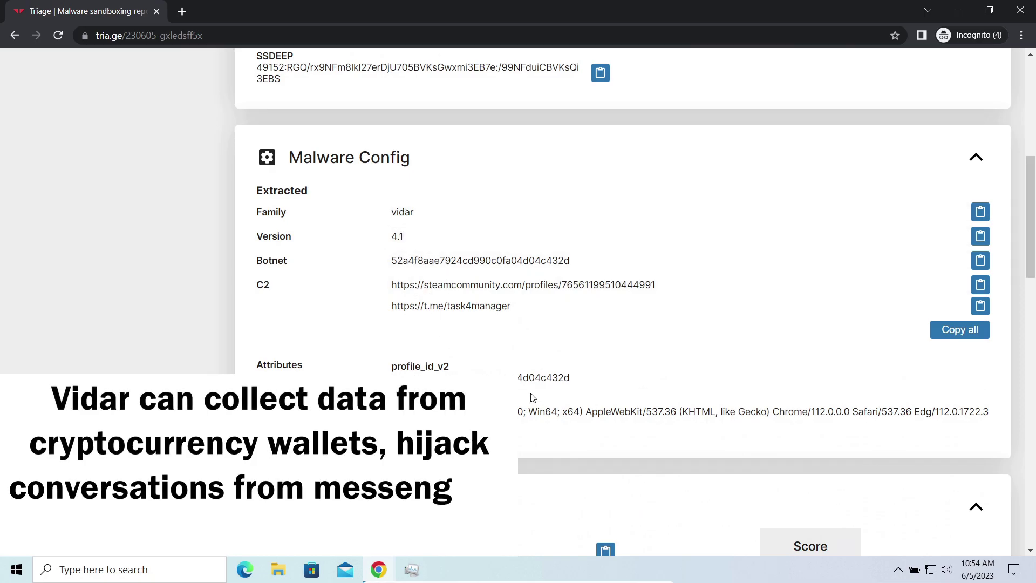
scroll(439, 331, down, 1)
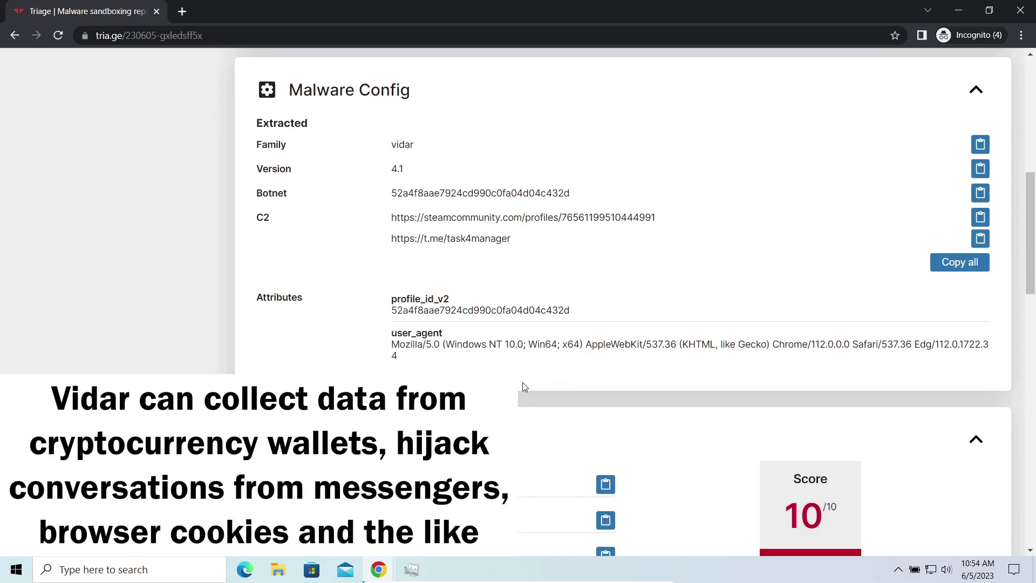
scroll(524, 383, down, 5)
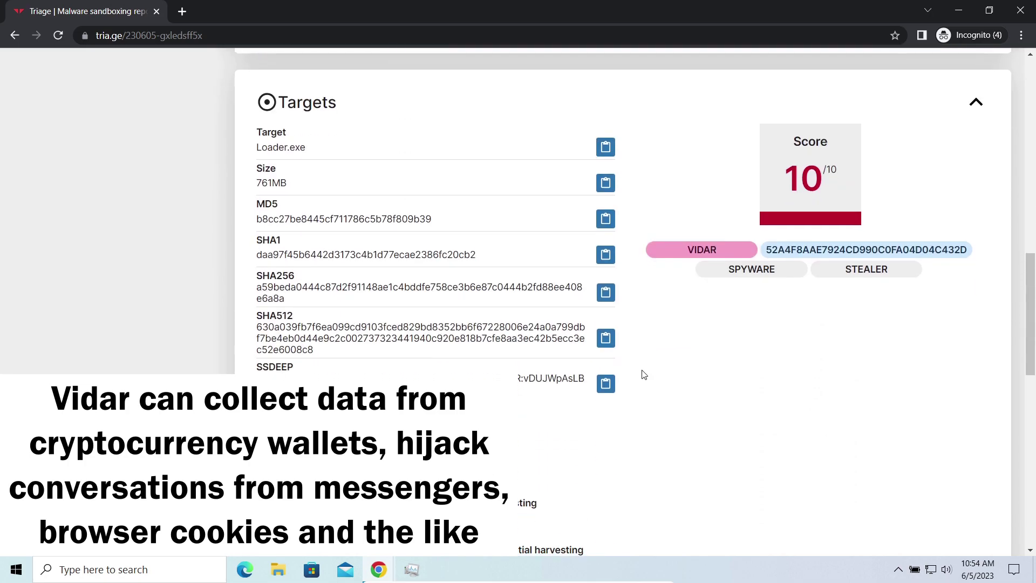
scroll(642, 375, down, 3)
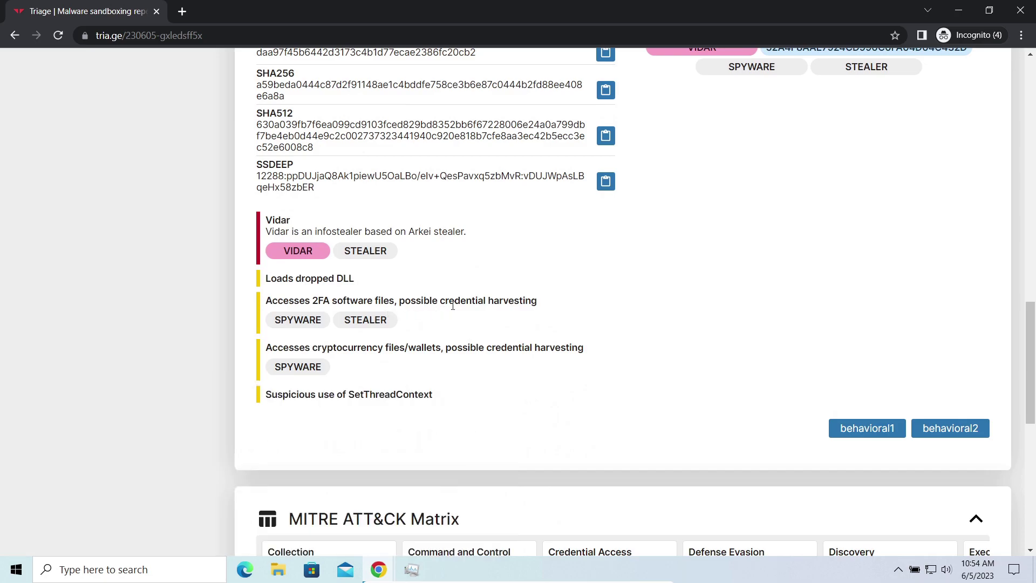
scroll(458, 387, down, 5)
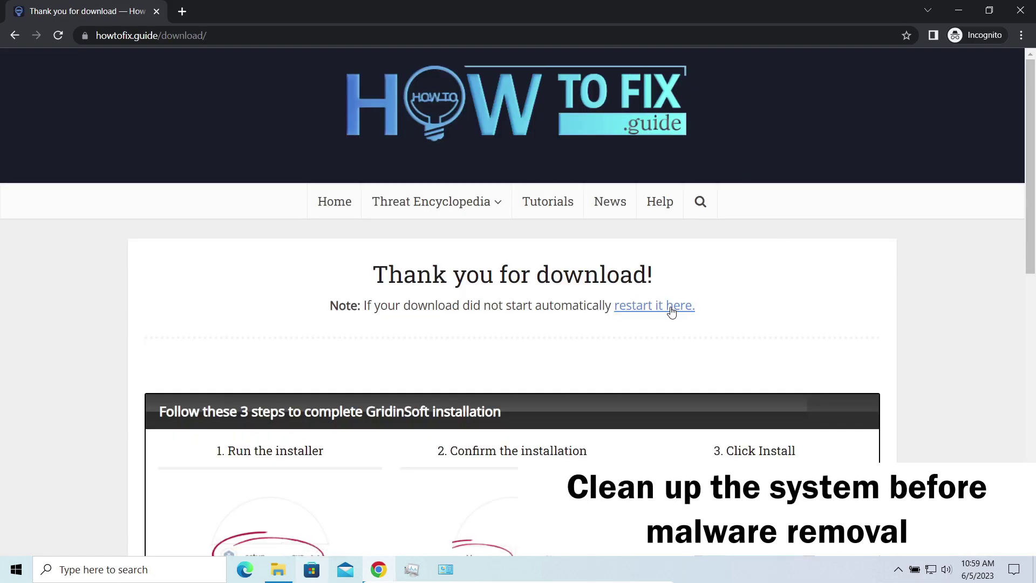
Restart the setup-gridinsoft-fix.exe download, keep it despite the harmful-file warning, and run it
click(672, 312)
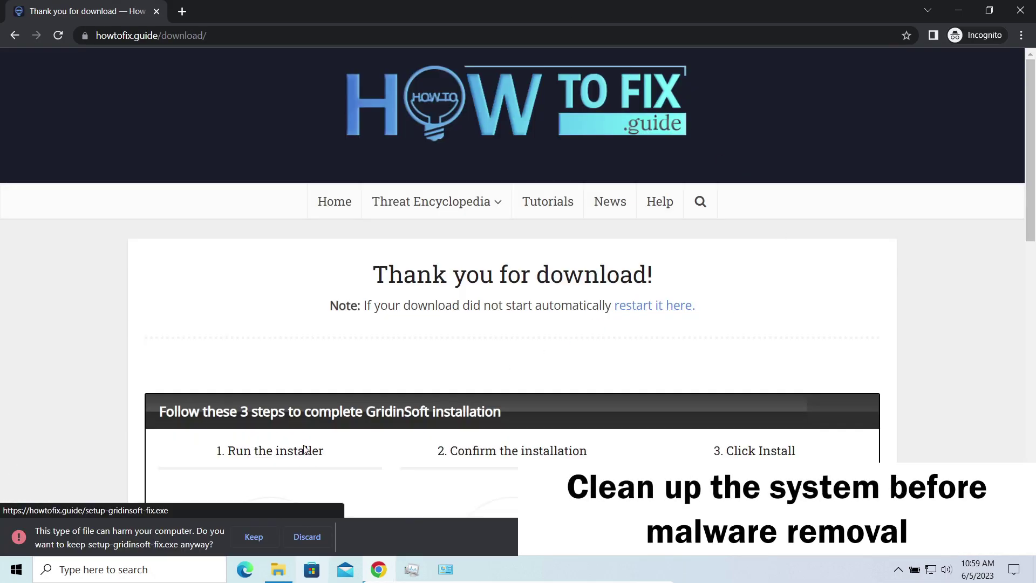
click(255, 535)
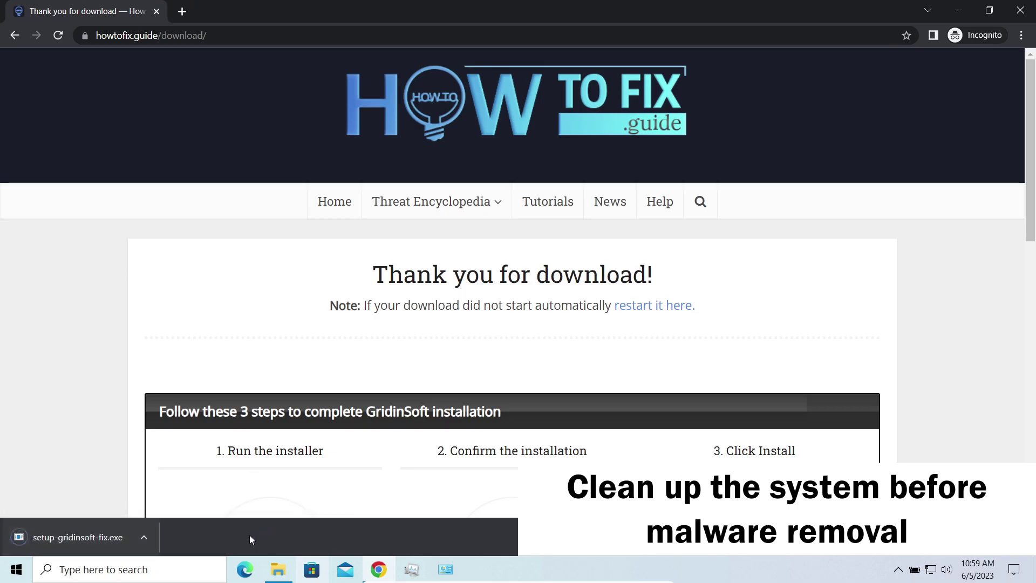
click(87, 534)
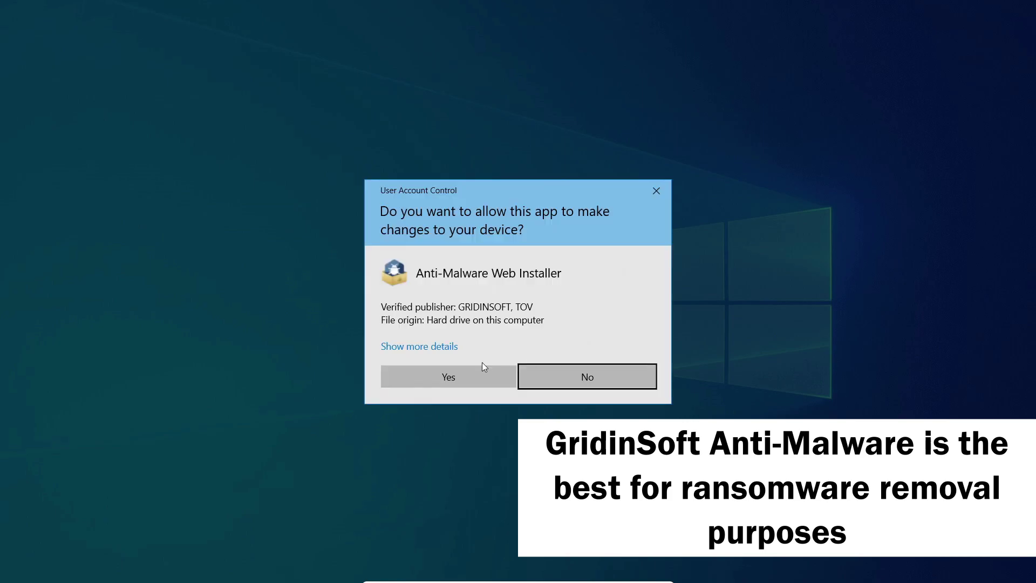
Approve the User Account Control prompt and start installing GridinSoft Anti-Malware
click(446, 372)
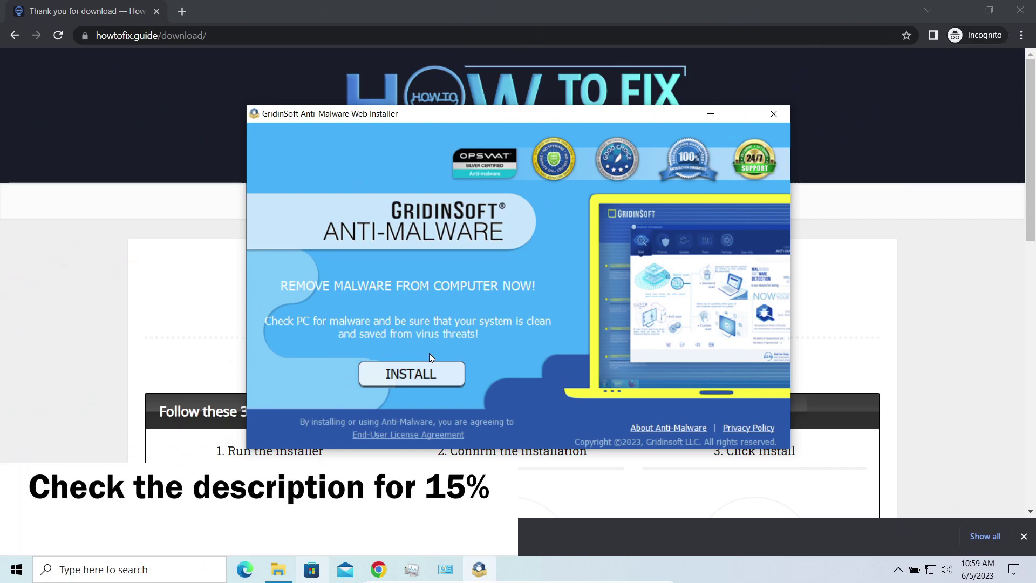
click(430, 385)
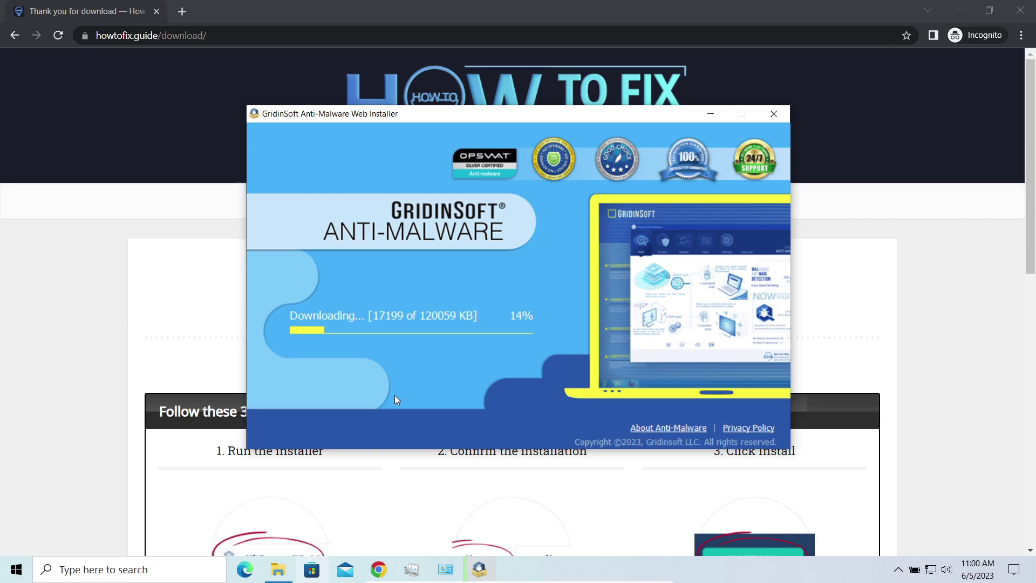
Rename removal.mov.neon to removal.mov, confirming the extension change, then minimize the utils folder
click(278, 570)
click(531, 174)
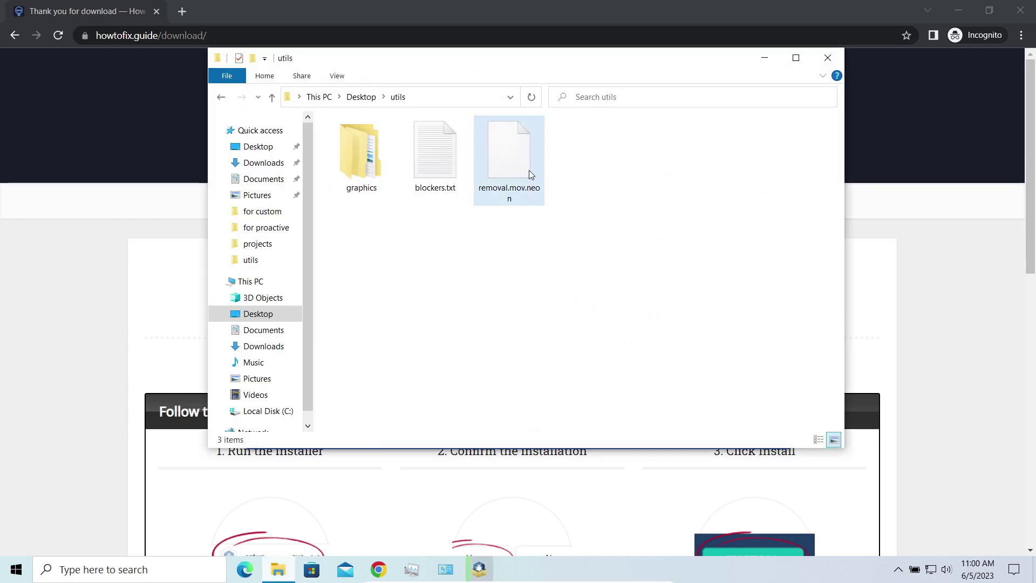
click(538, 200)
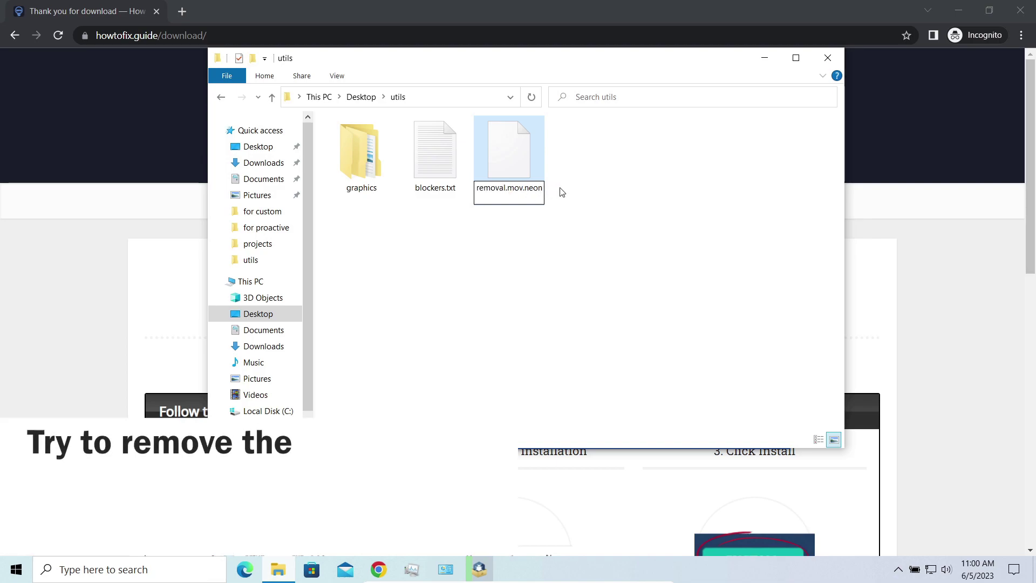
key(End)
key(BackSpace)
key(BackSpace)
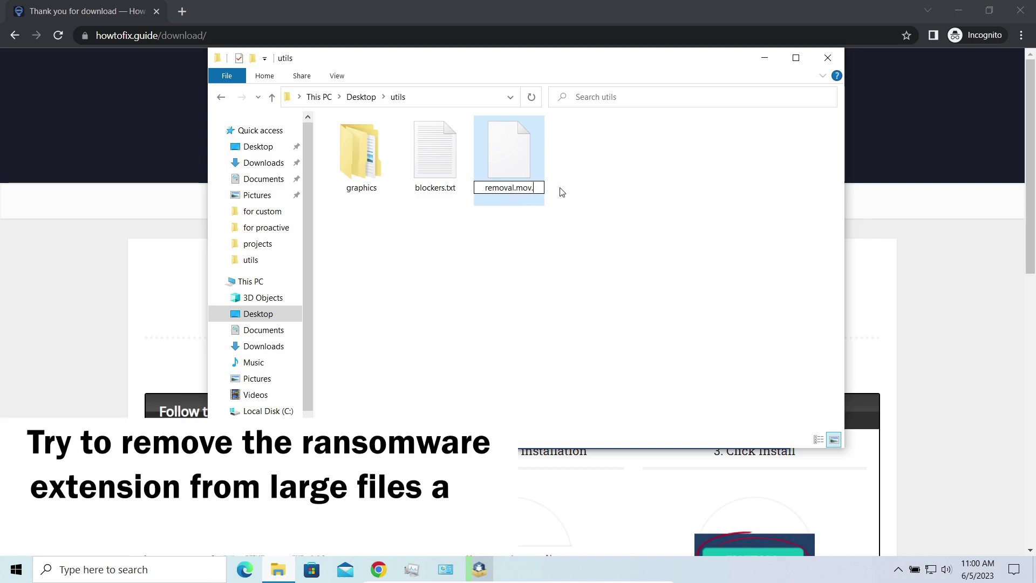
key(Return)
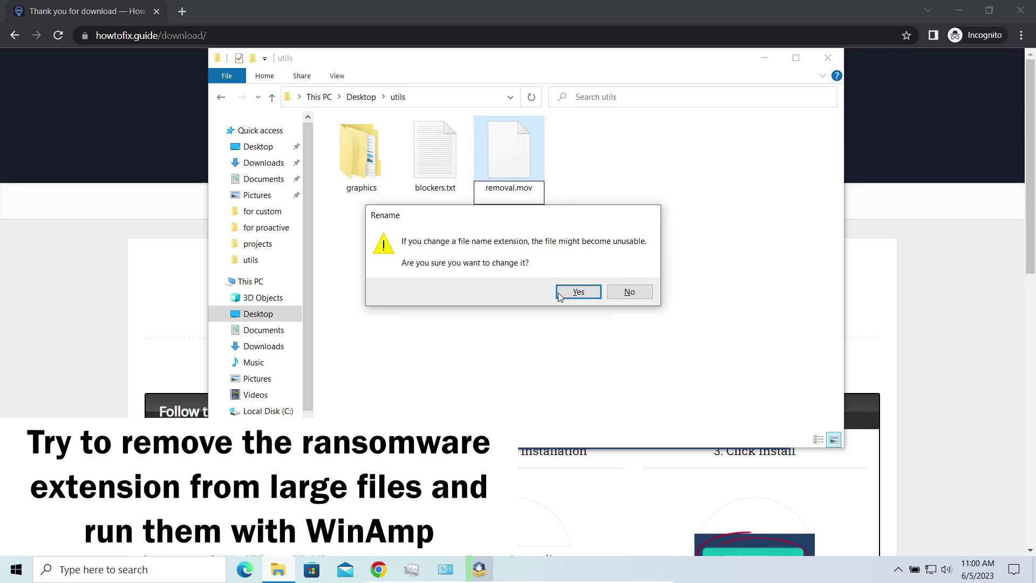
key(Return)
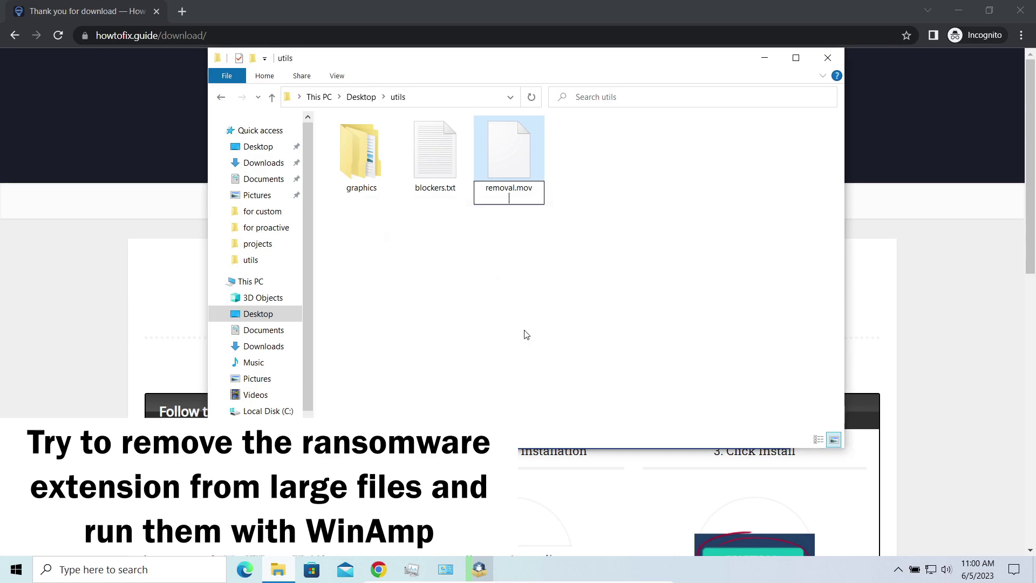
key(Return)
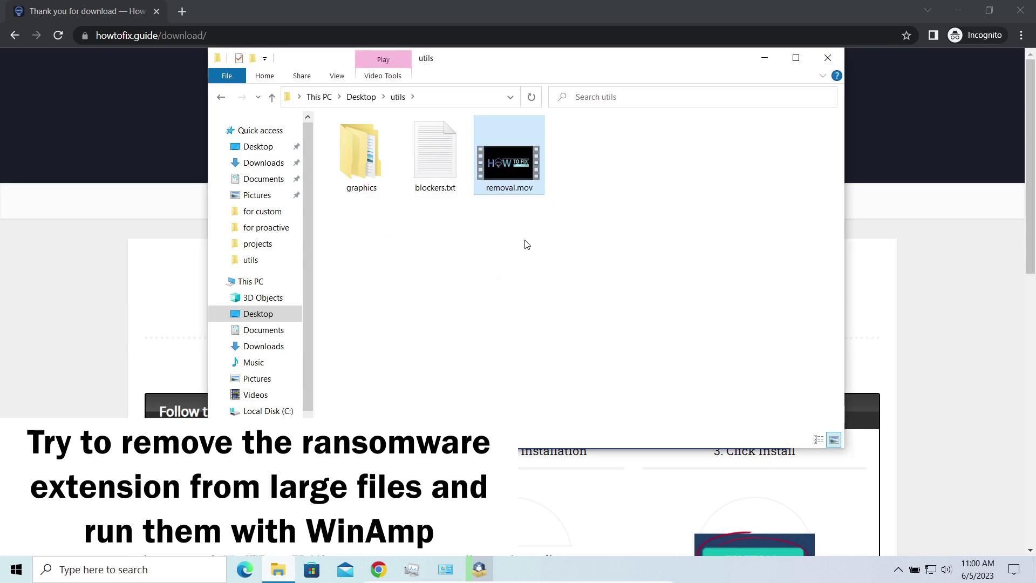
click(527, 245)
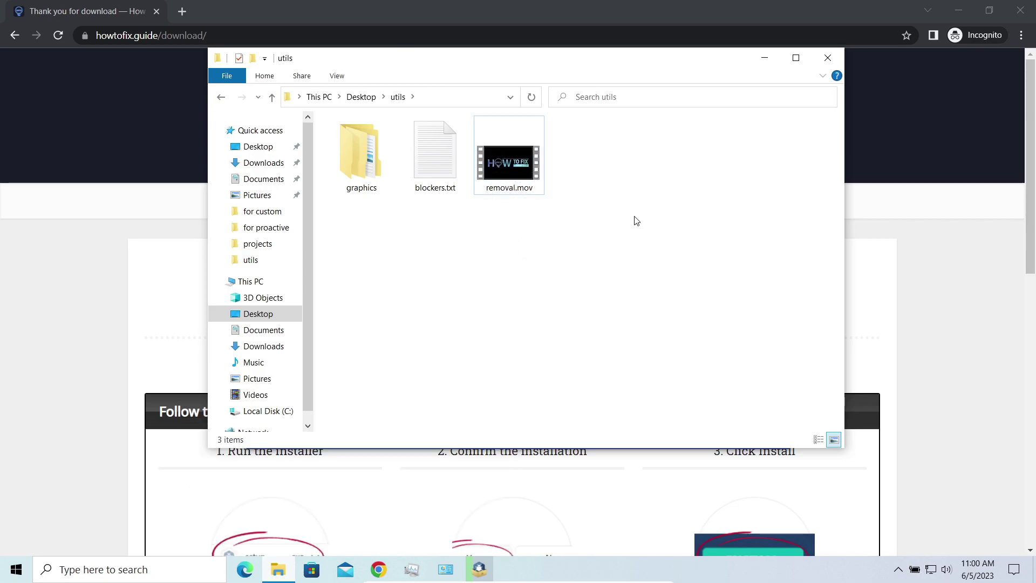
click(764, 58)
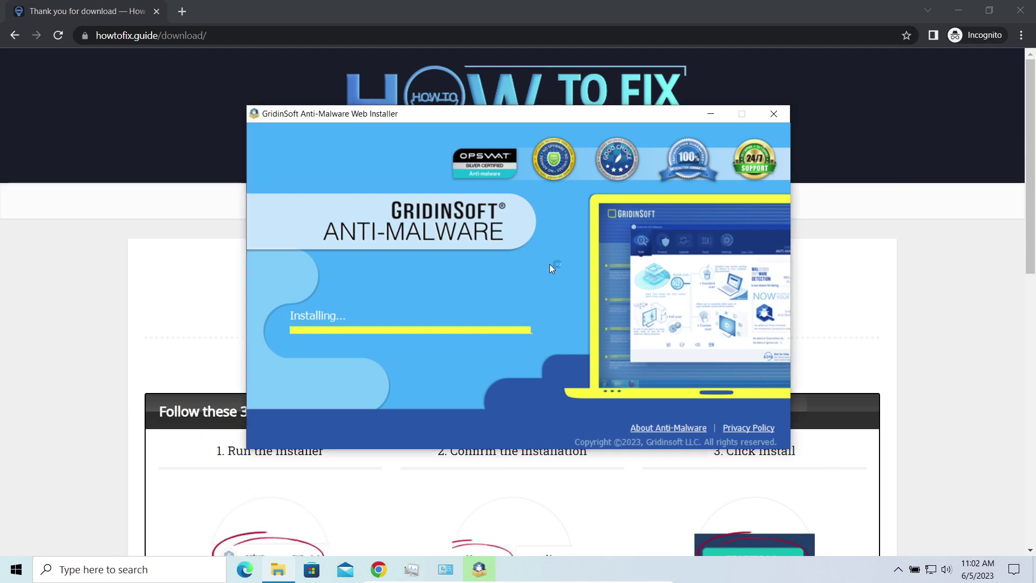
Finish the GridinSoft Anti-Malware installation and launch a Full scan of all drives
click(433, 383)
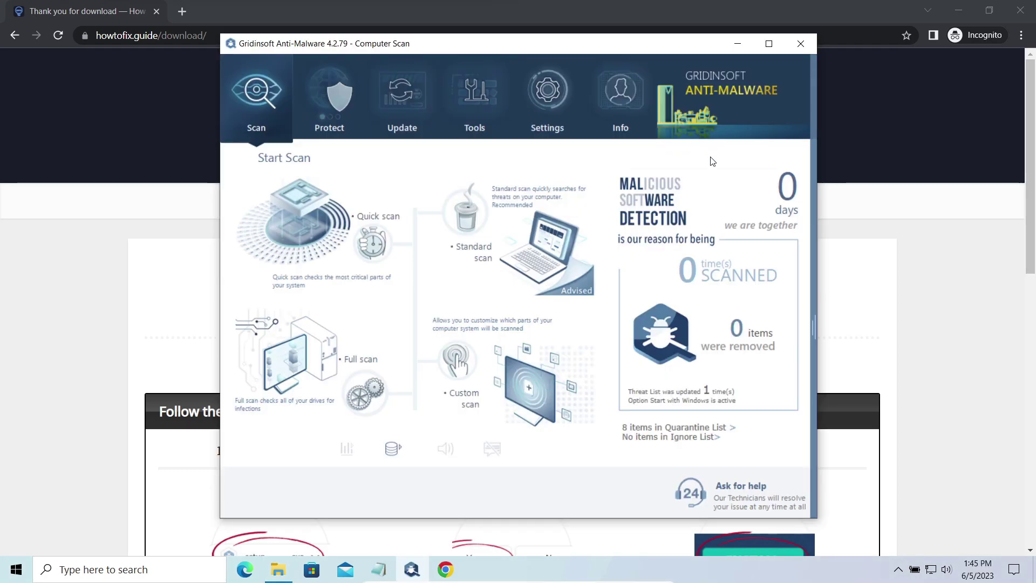
click(305, 358)
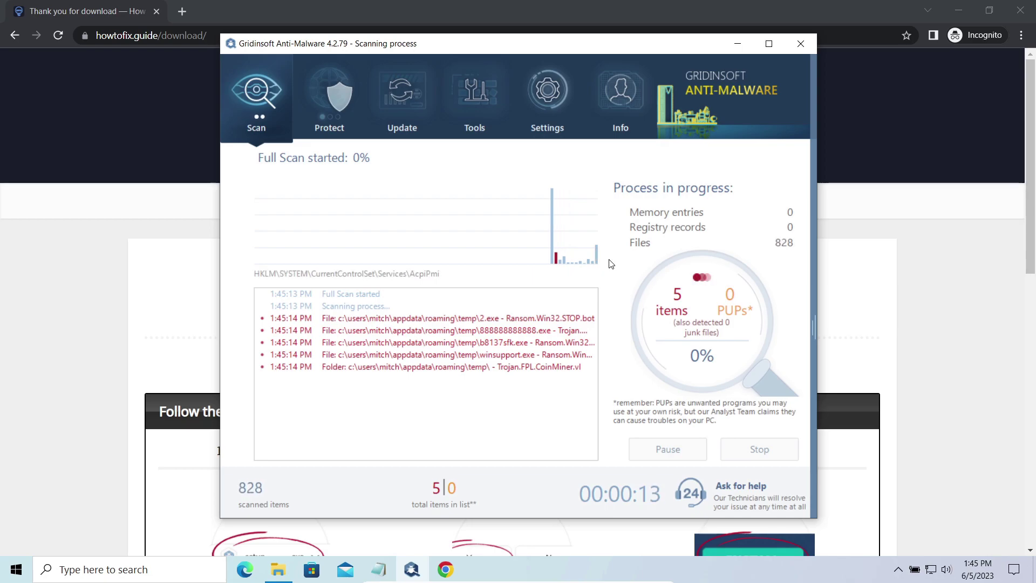
Browse from This PC into C:\SystemID and select PersonalID.txt
click(289, 568)
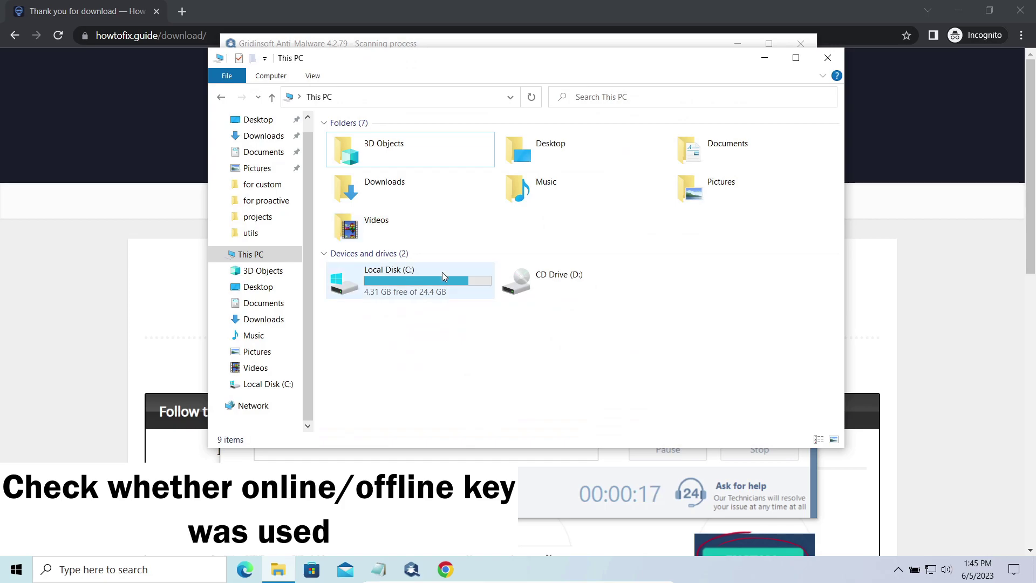
click(442, 274)
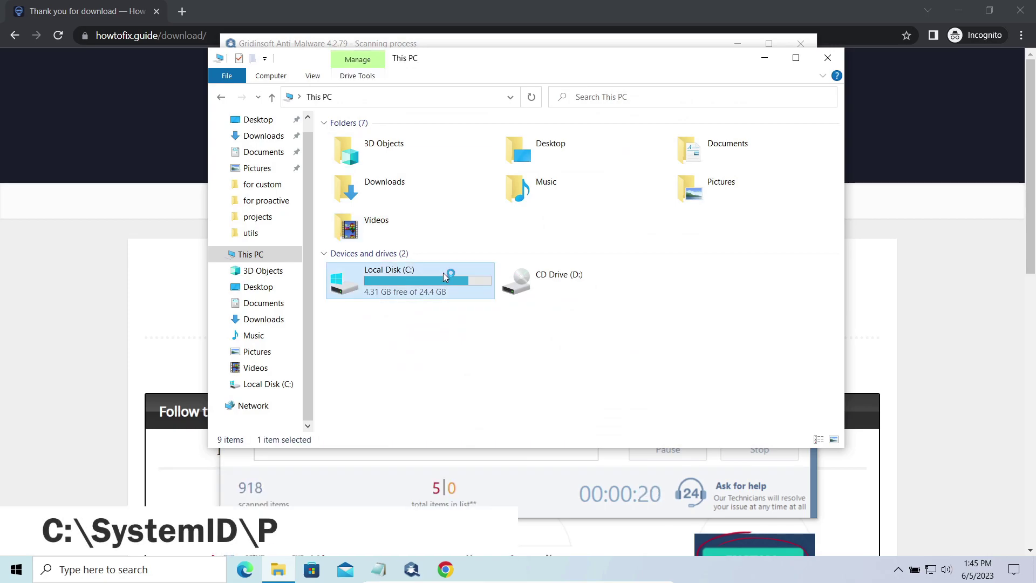
double_click(442, 273)
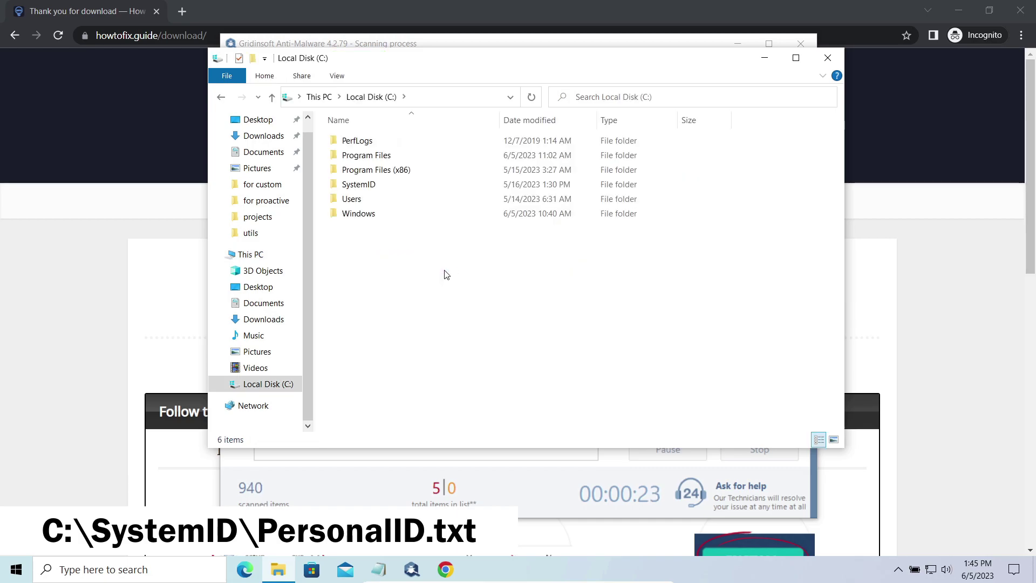
click(427, 182)
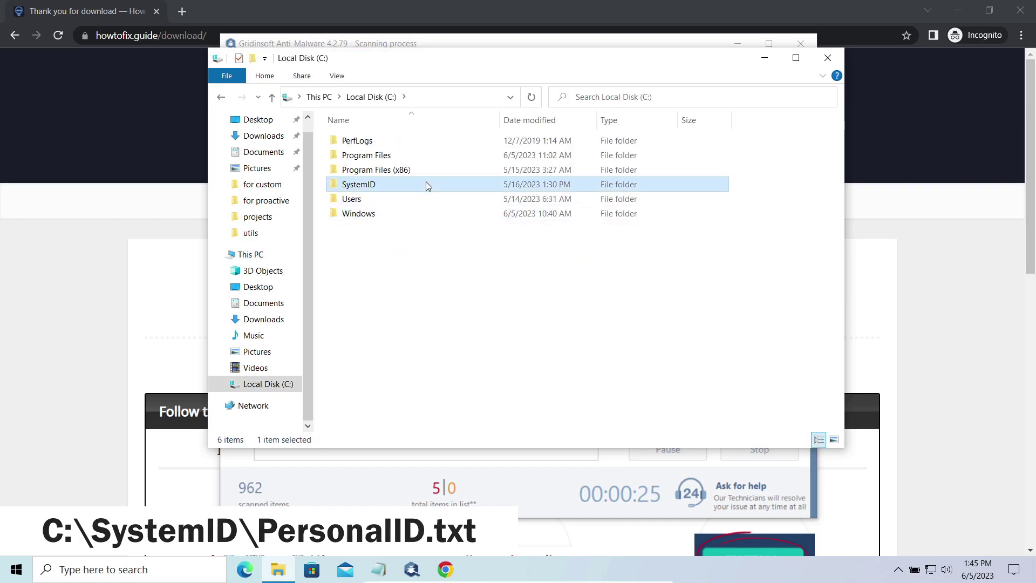
double_click(426, 184)
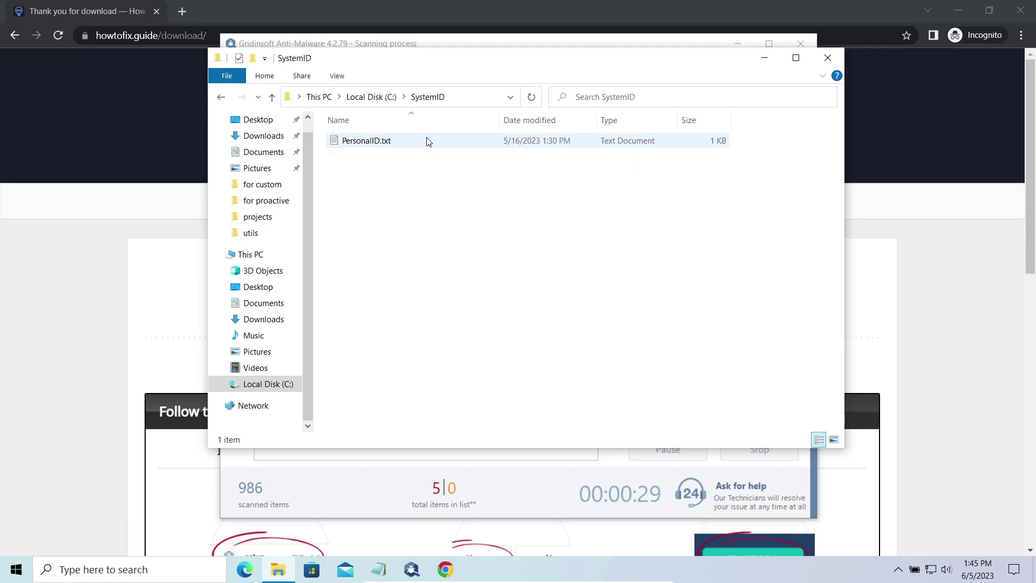
click(417, 143)
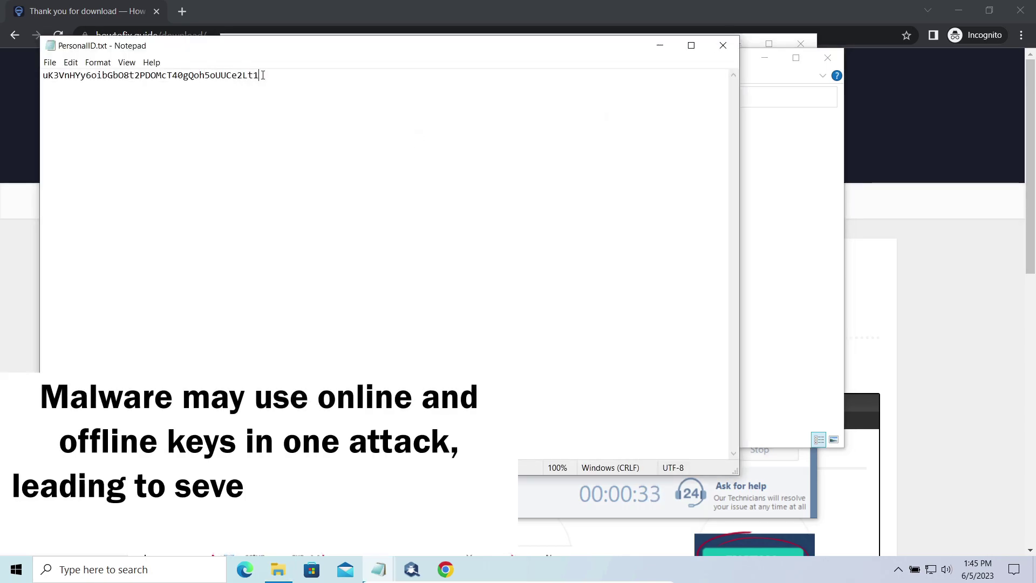
Select the personal ID's last two characters to confirm the t1 offline-key ending
key(shift+Left)
key(shift+Left)
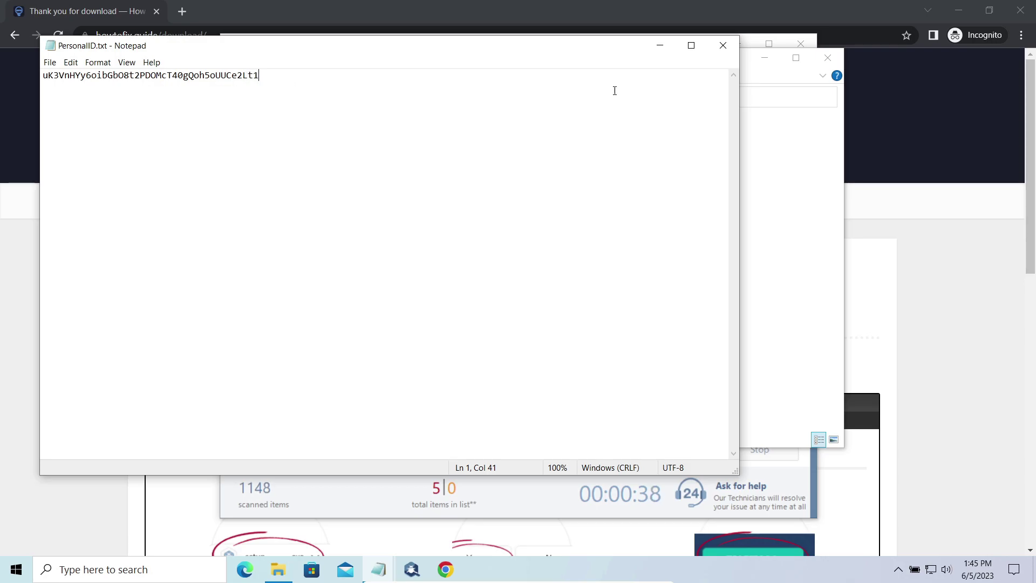
Close PersonalID.txt in Notepad and the SystemID folder window
click(724, 46)
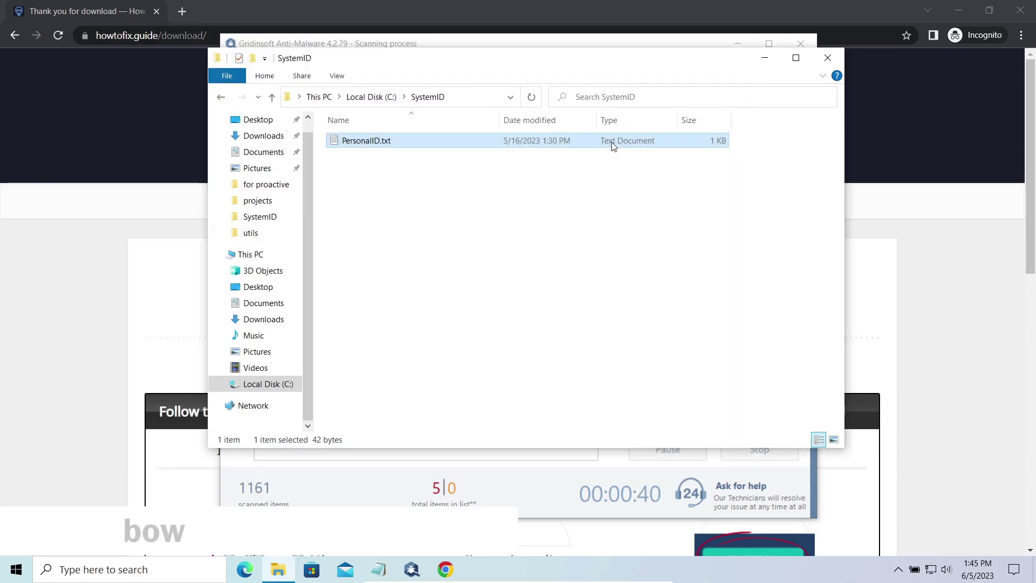
click(828, 57)
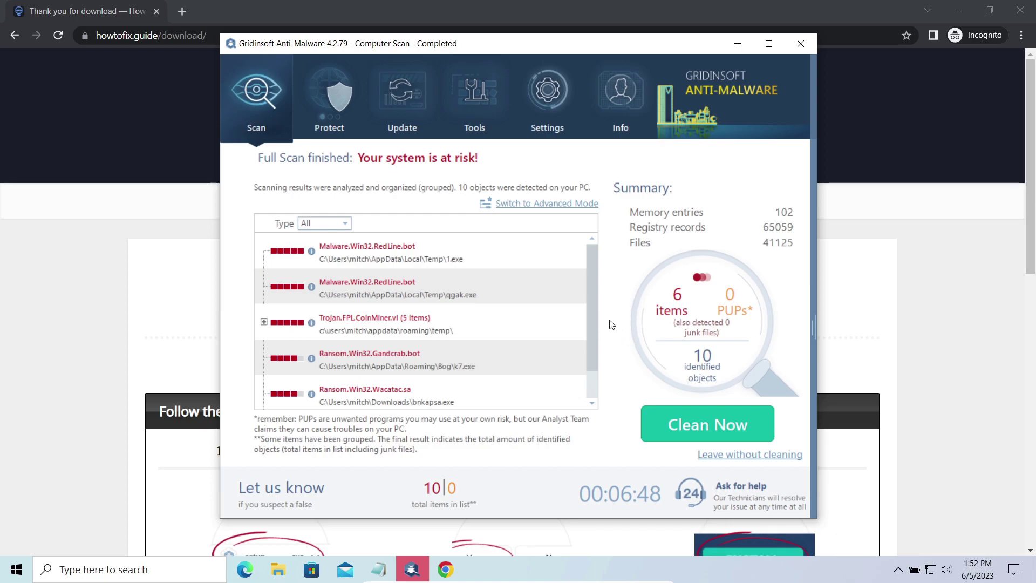
Clean all 10 detected threats and dismiss the removal summary back to the Start Scan page
click(680, 425)
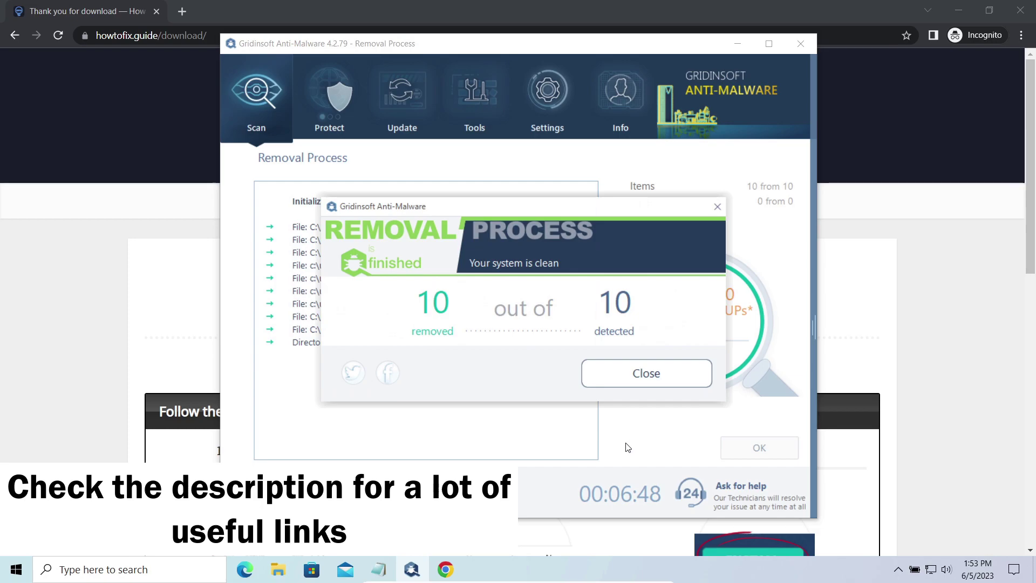
click(657, 374)
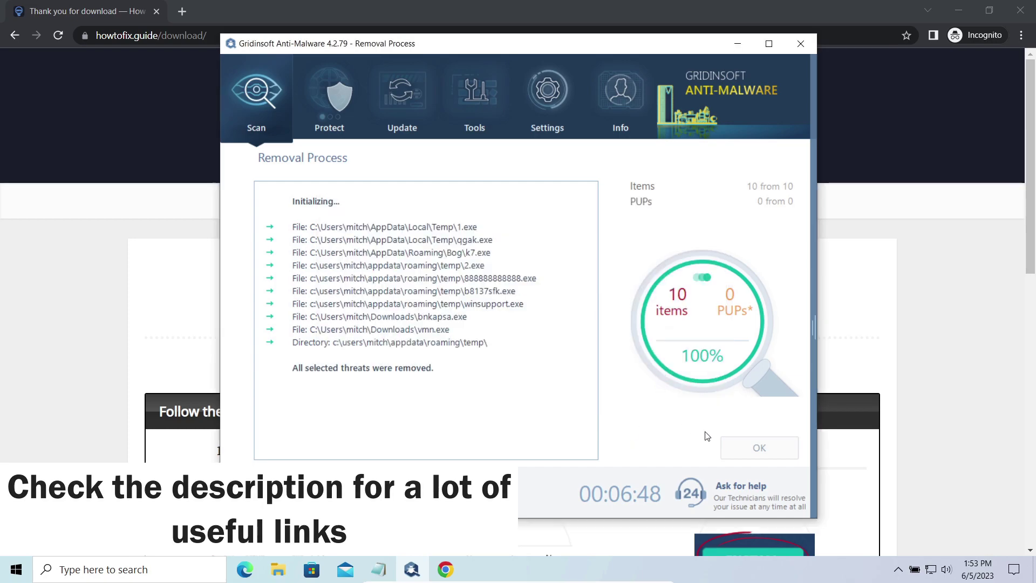
click(741, 447)
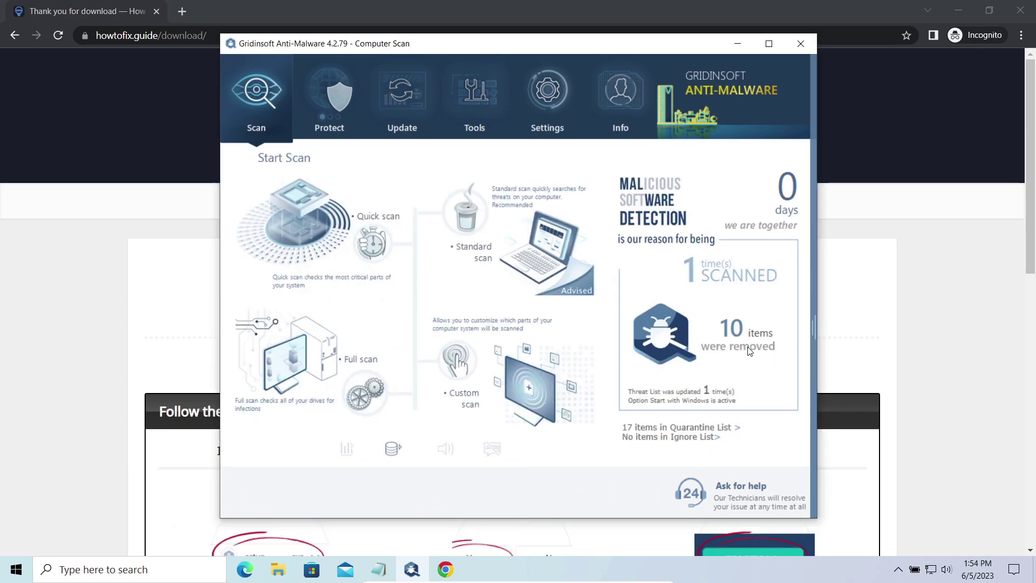